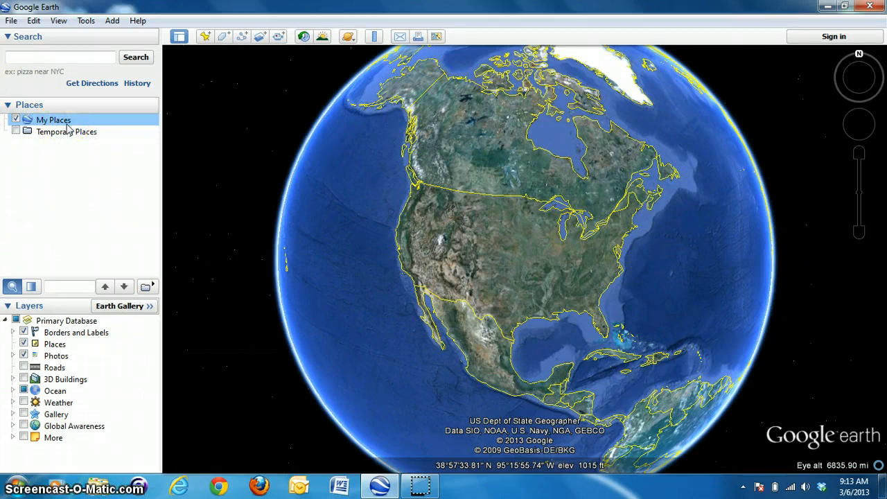
# - Add a new folder named Ididarod under My Places
pyautogui.rightClick(66, 124)
pyautogui.moveTo(97, 134)
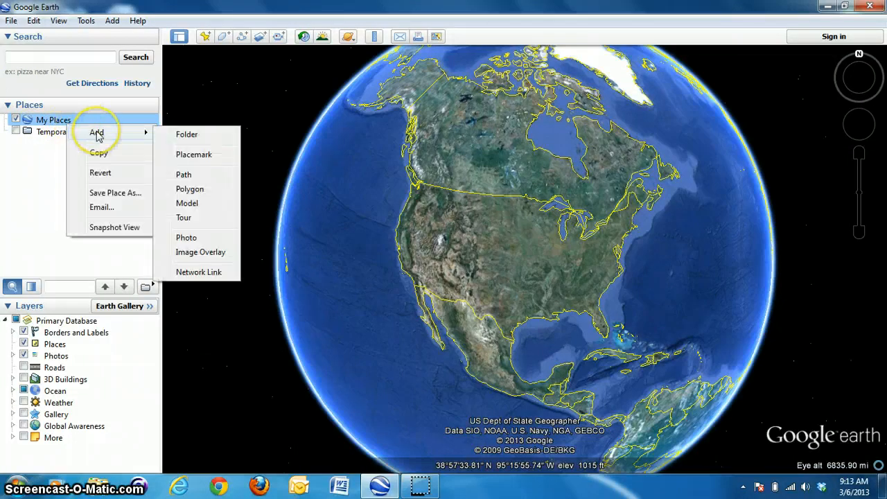
pyautogui.click(194, 135)
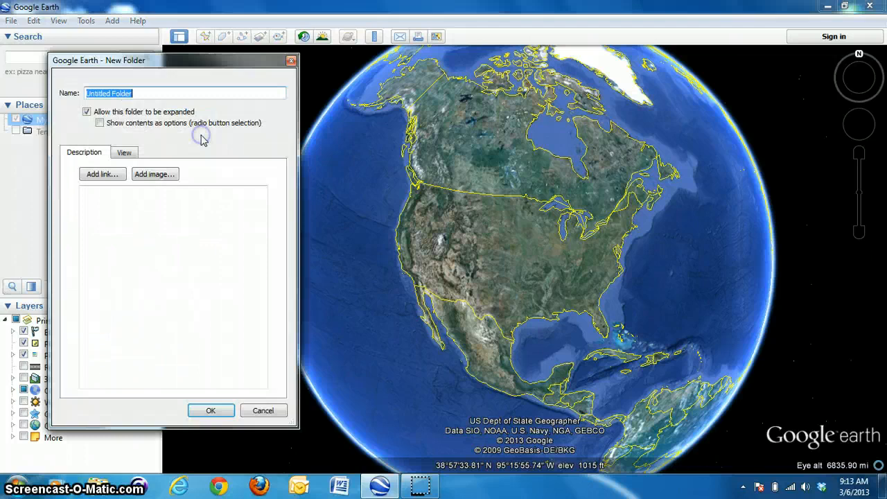
pyautogui.write('Ididarod')
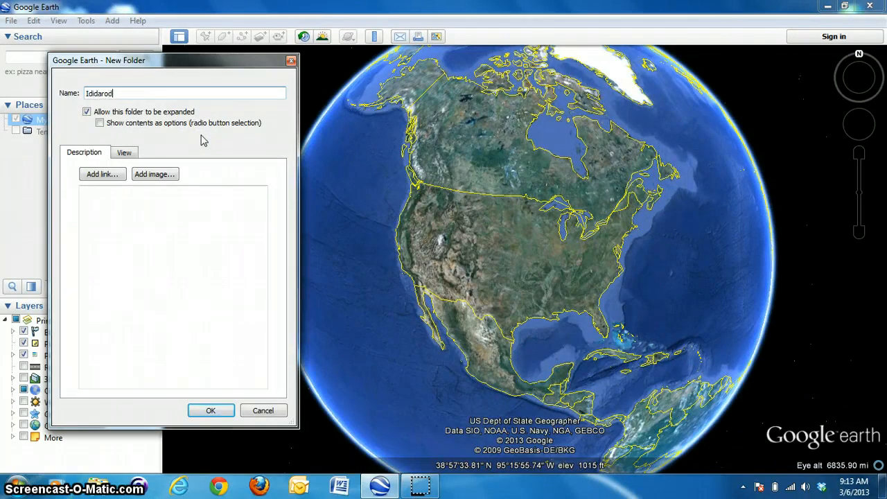
pyautogui.click(211, 410)
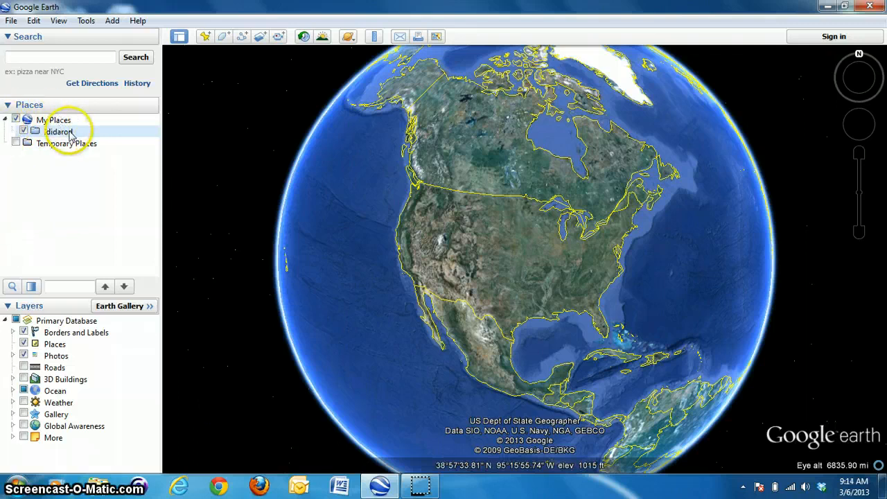
# - Search for Anchorage, picking the Anchorage, AK suggestion, and fly there
pyautogui.click(42, 61)
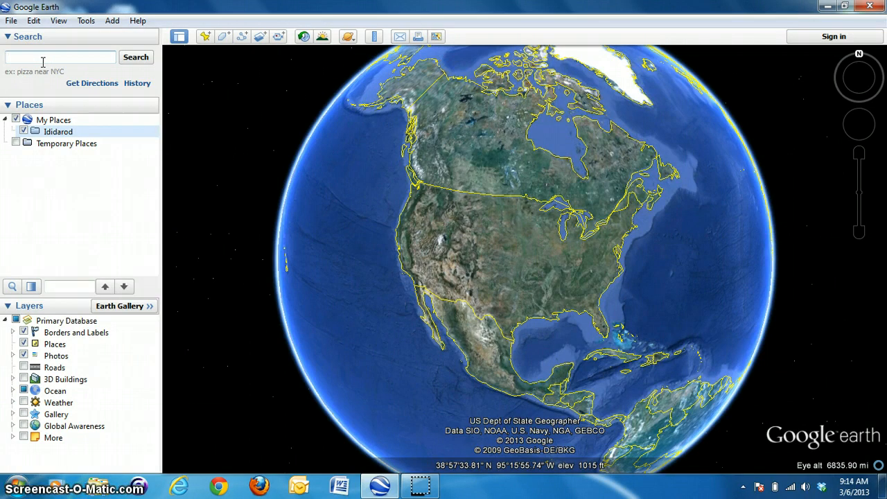
pyautogui.write('Anchorage')
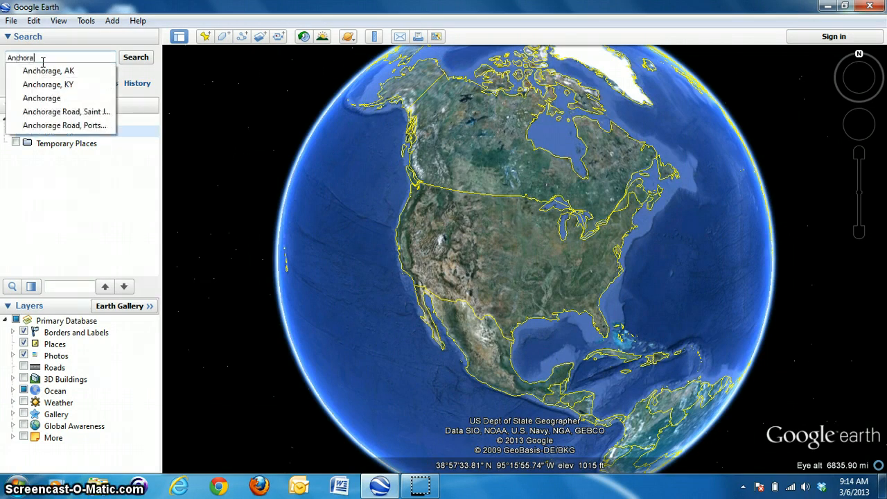
pyautogui.click(43, 71)
pyautogui.click(136, 61)
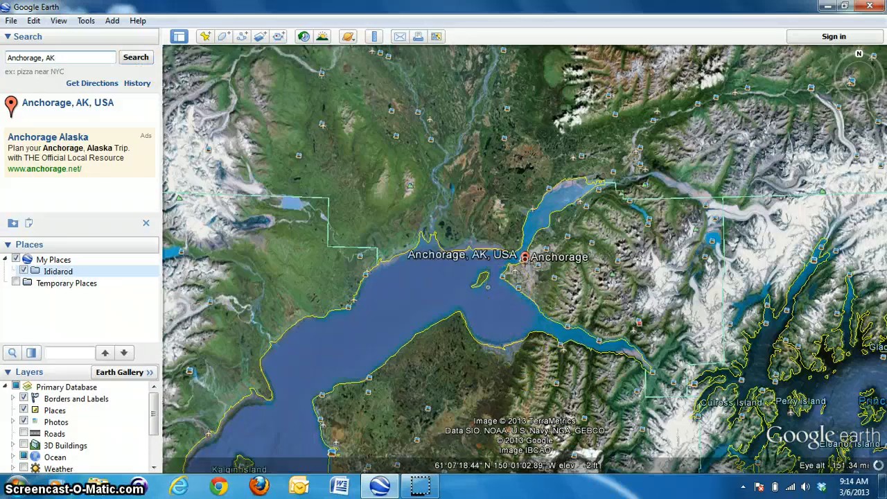
# - Explore downtown Anchorage by zooming and panning the map around the Anchorage, AK, USA marker
pyautogui.scroll(5, 508, 289)
pyautogui.click(574, 222)
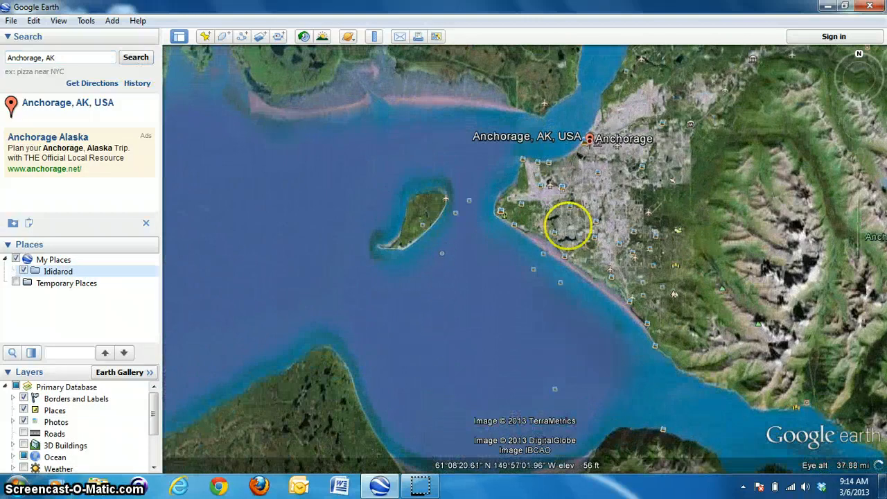
pyautogui.moveTo(616, 201); pyautogui.dragTo(536, 297)
pyautogui.click(519, 263)
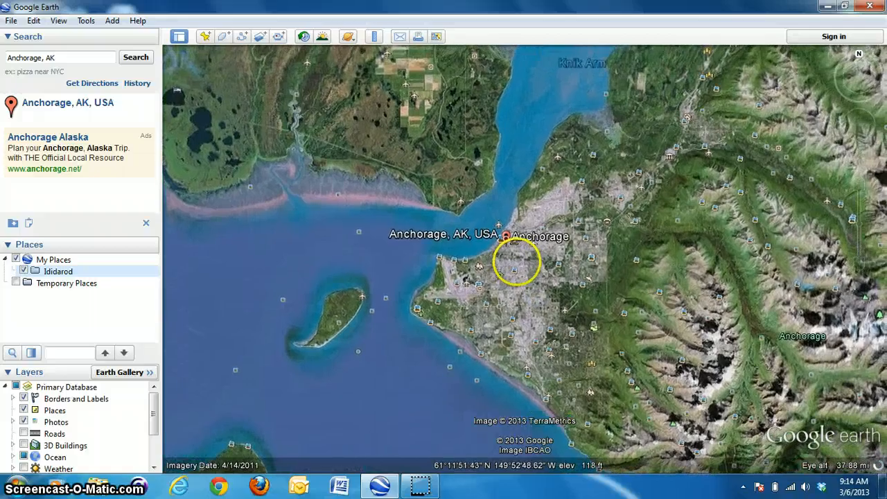
pyautogui.doubleClick(495, 277)
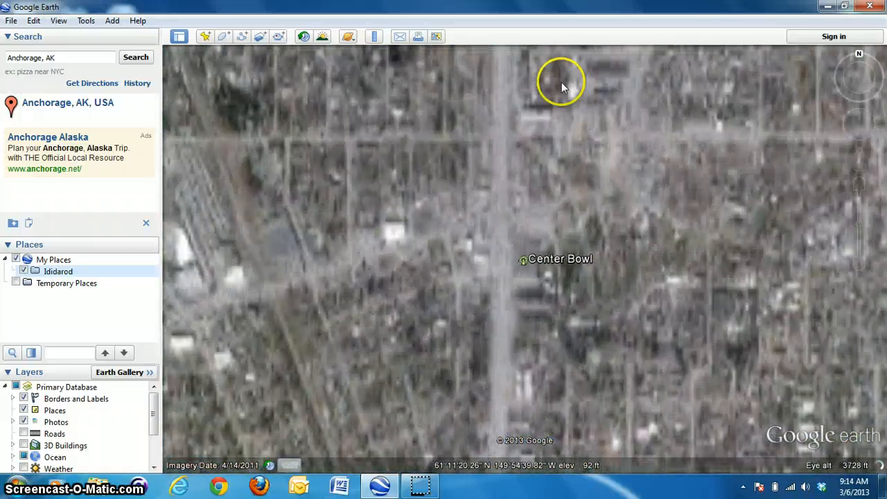
pyautogui.moveTo(561, 84); pyautogui.dragTo(509, 495)
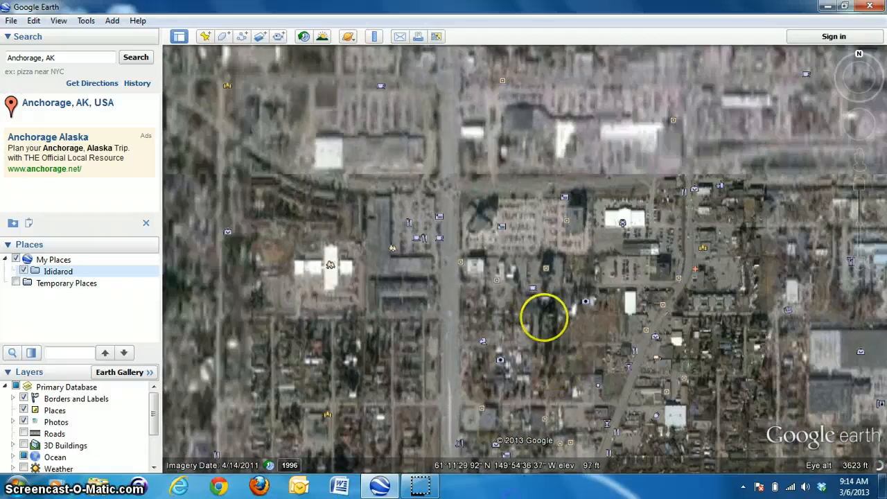
pyautogui.moveTo(544, 315); pyautogui.dragTo(570, 496)
pyautogui.moveTo(537, 230); pyautogui.dragTo(530, 483)
pyautogui.moveTo(512, 181); pyautogui.dragTo(521, 289)
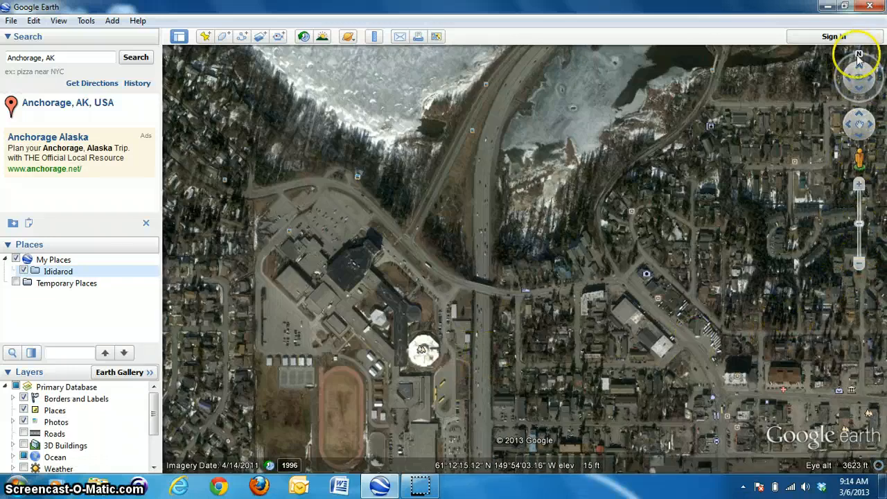
pyautogui.click(859, 266)
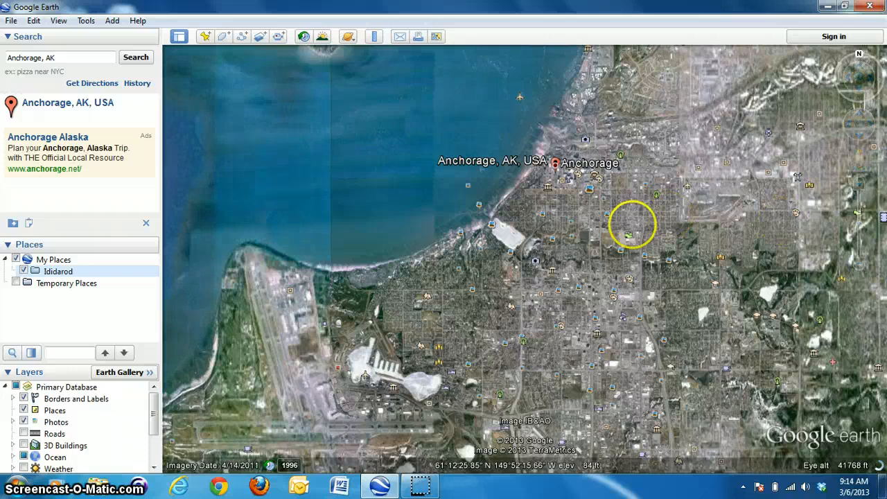
pyautogui.moveTo(632, 224); pyautogui.dragTo(498, 320)
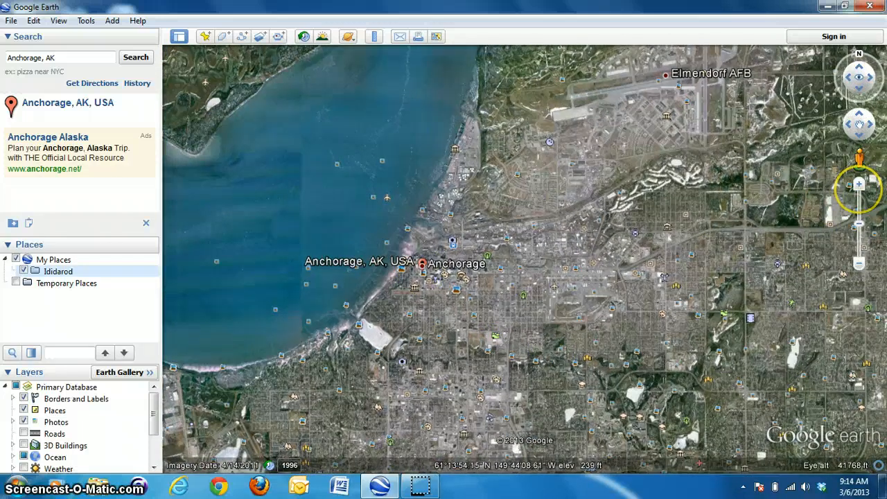
pyautogui.click(860, 186)
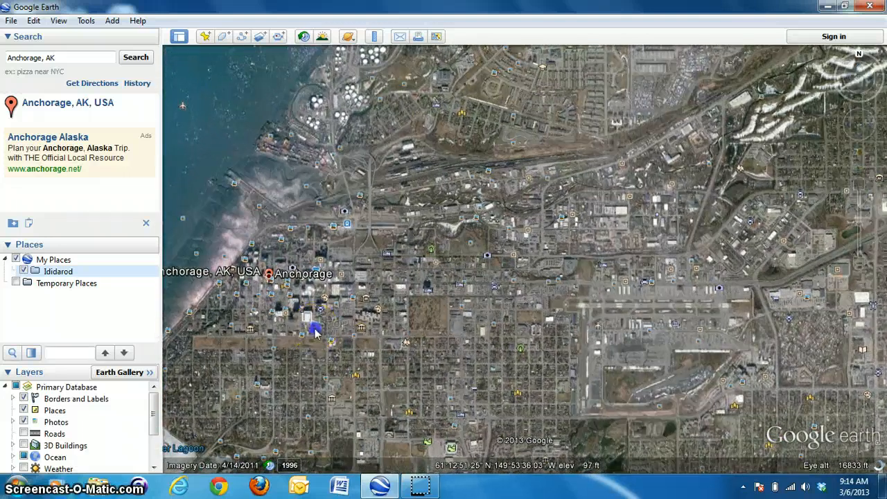
pyautogui.moveTo(314, 331); pyautogui.dragTo(412, 310)
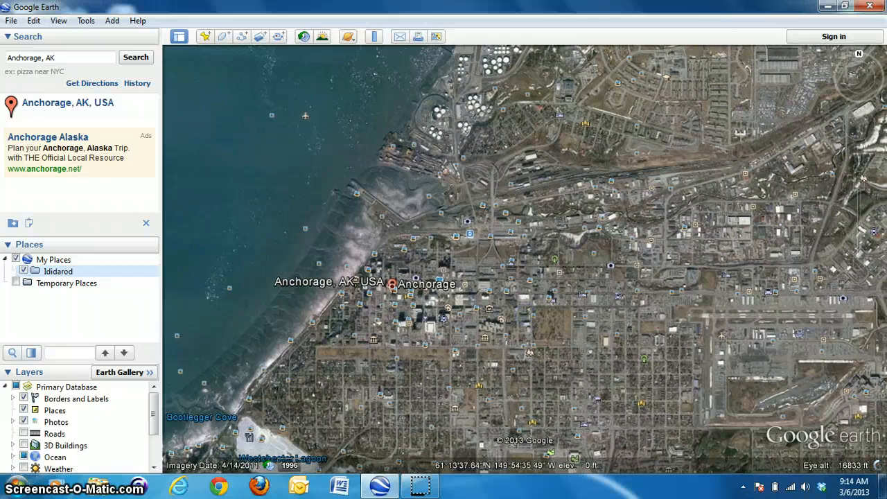
# - Add a new placemark and position it right beside the Anchorage, AK, USA marker downtown
pyautogui.click(207, 36)
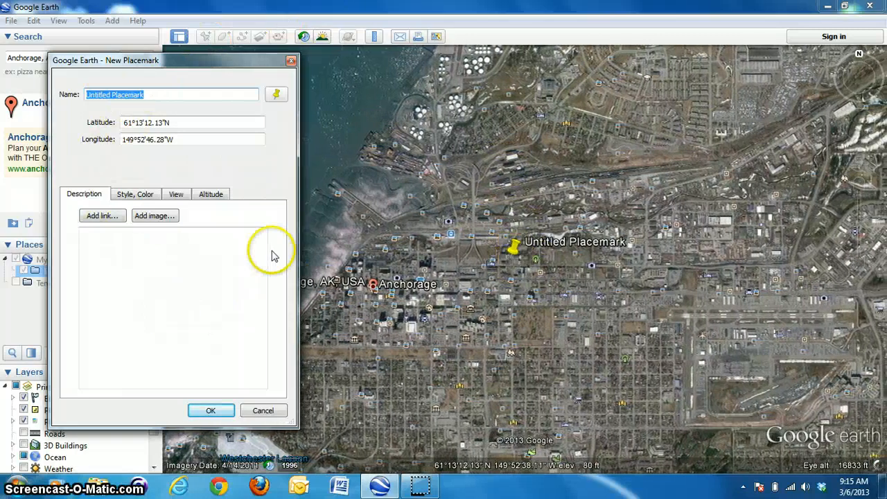
pyautogui.click(512, 249)
pyautogui.moveTo(354, 284); pyautogui.dragTo(397, 340)
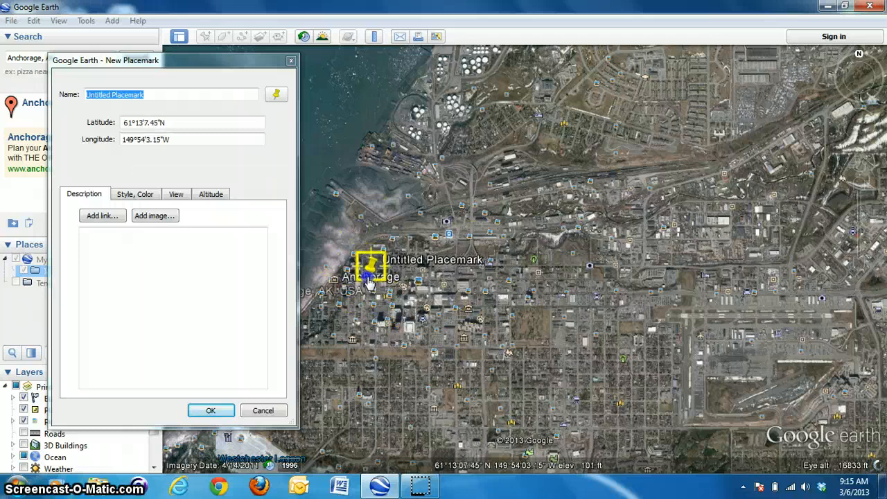
pyautogui.scroll(5, 375, 303)
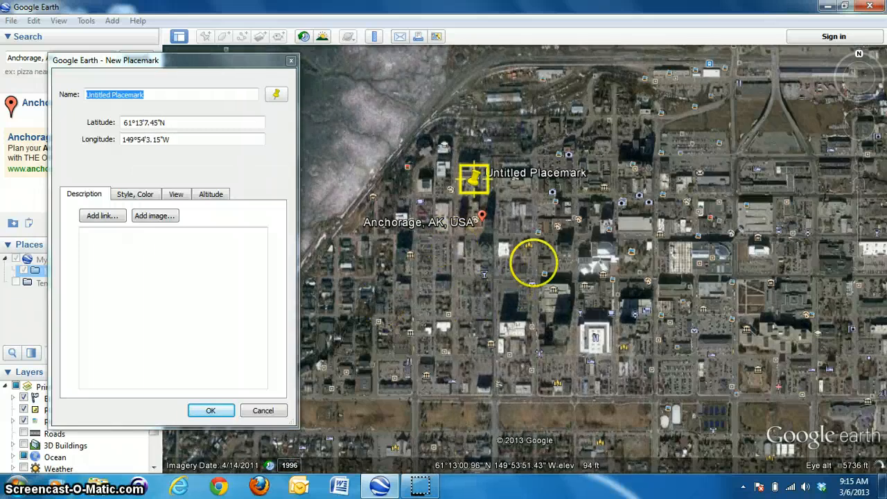
pyautogui.moveTo(480, 180); pyautogui.dragTo(491, 213)
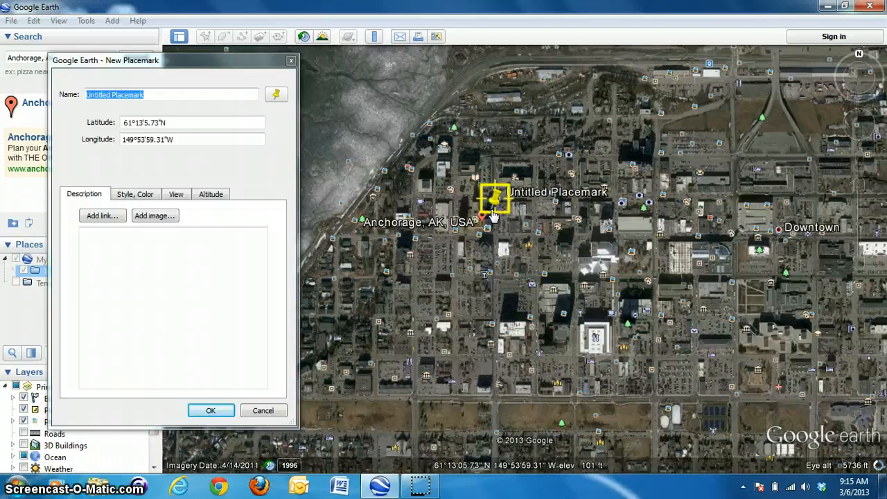
pyautogui.moveTo(495, 199); pyautogui.dragTo(490, 226)
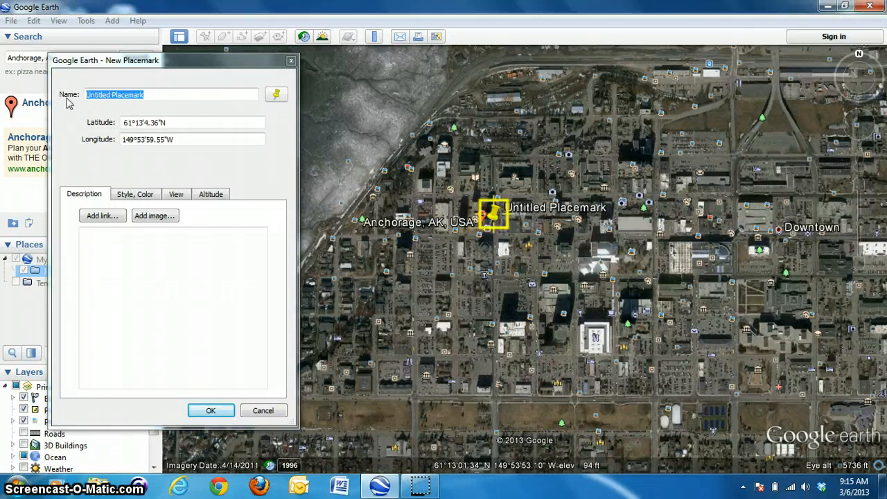
# - Name the new placemark Anchorage, AK
pyautogui.click(167, 96)
pyautogui.press('BackSpace')
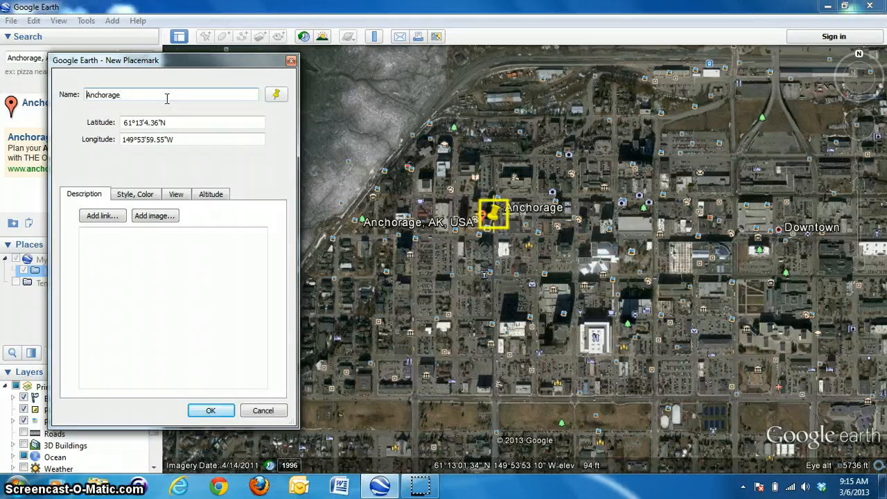
pyautogui.write('Start of the')
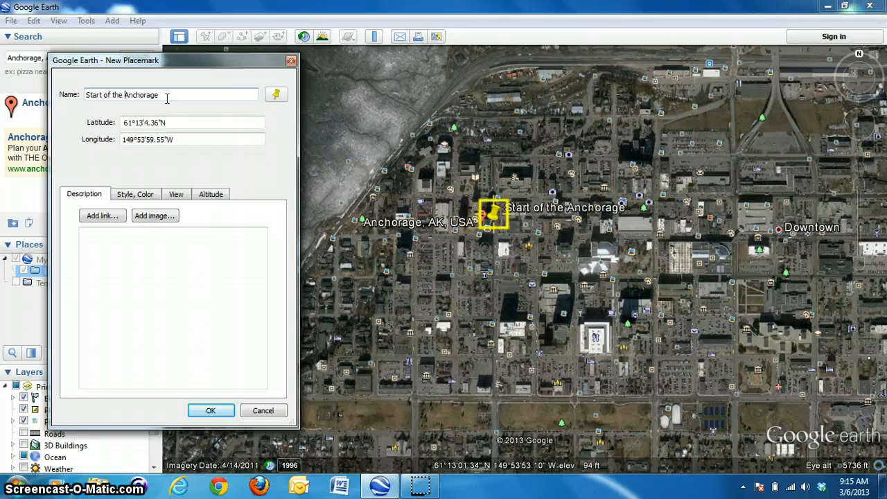
pyautogui.press('BackSpace')
pyautogui.press('BackSpace')
pyautogui.press('BackSpace')
pyautogui.press('BackSpace')
pyautogui.press('BackSpace')
pyautogui.press('BackSpace')
pyautogui.press('BackSpace')
pyautogui.press('BackSpace')
pyautogui.press('BackSpace')
pyautogui.press('BackSpace')
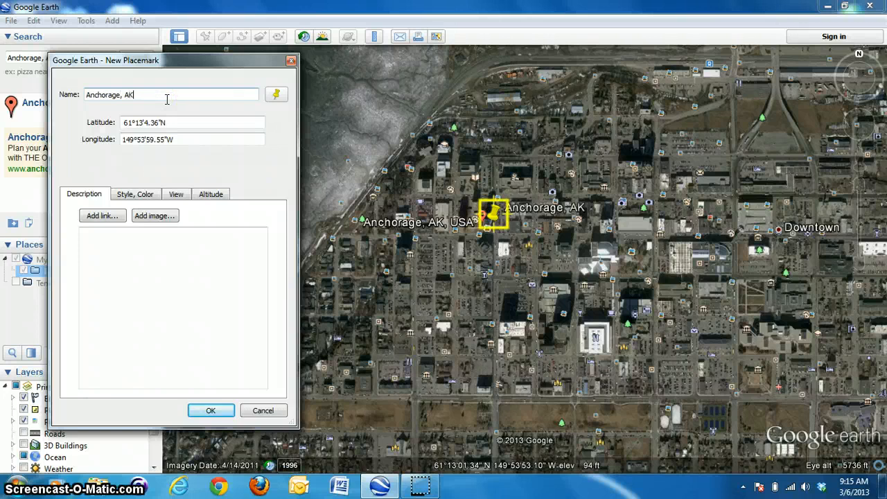
# - Enter the description Start of the race! for the placemark and save it
pyautogui.click(110, 298)
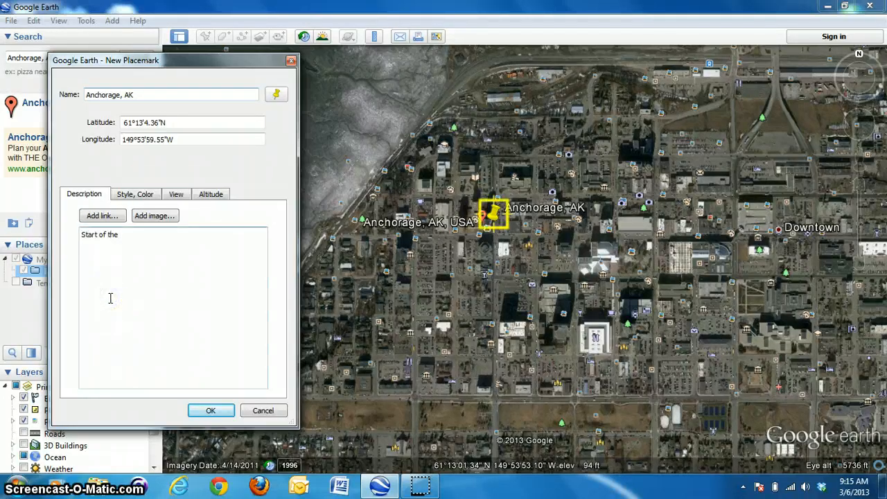
pyautogui.write('Start of the race!')
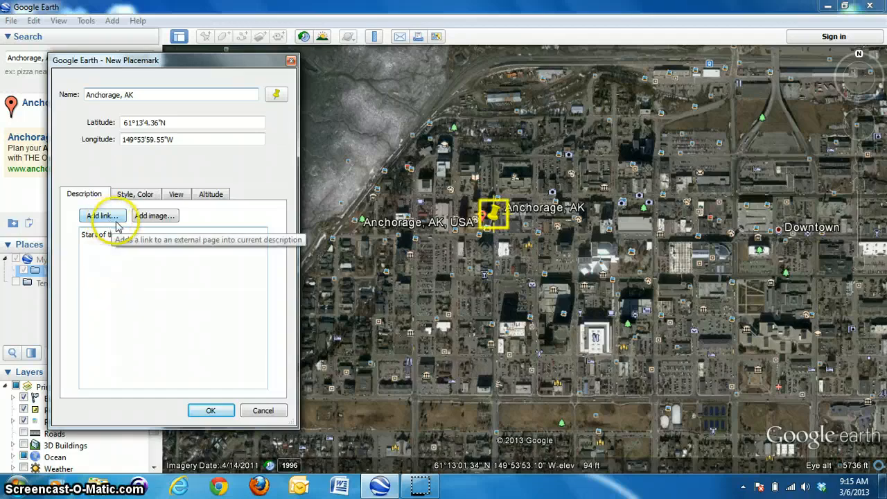
pyautogui.click(125, 195)
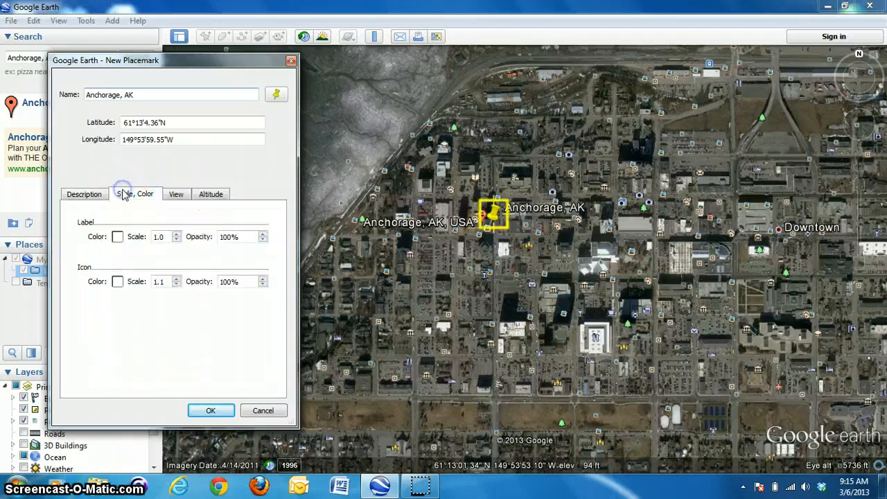
pyautogui.click(88, 195)
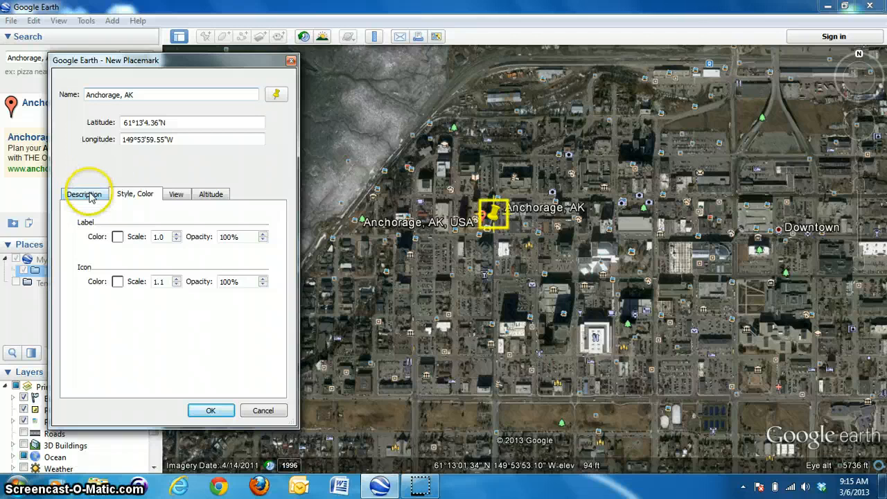
pyautogui.click(178, 194)
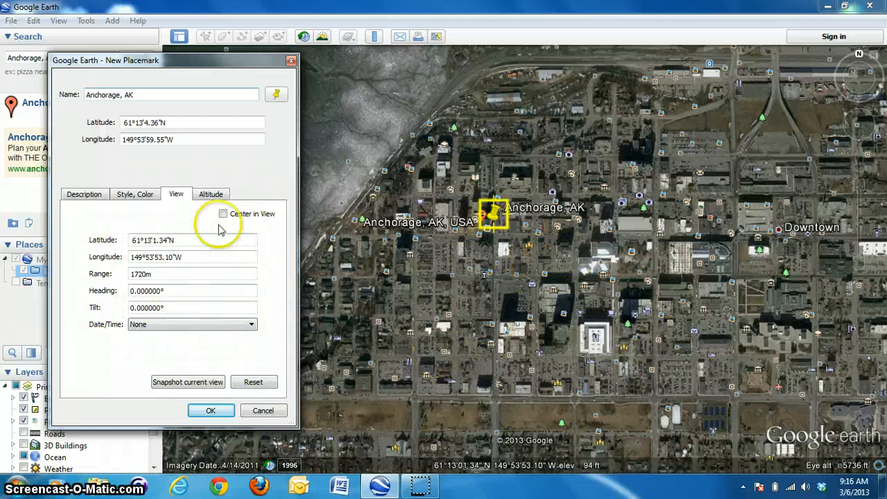
pyautogui.click(81, 197)
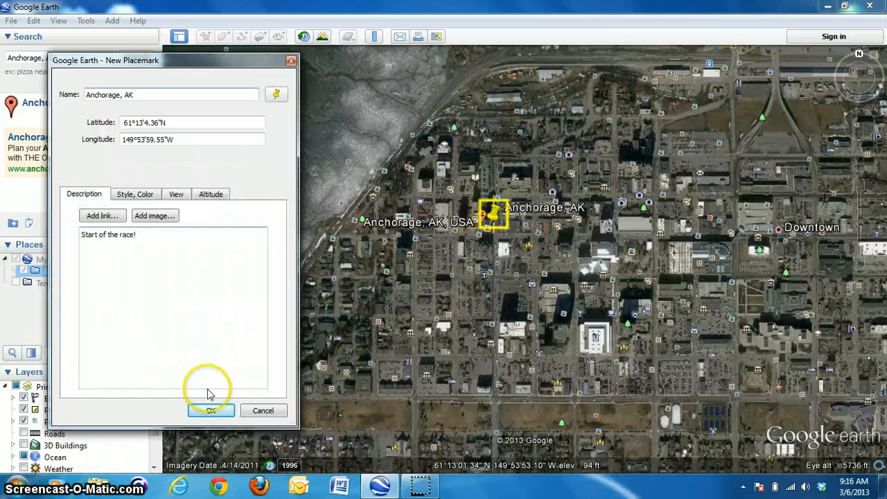
pyautogui.click(217, 410)
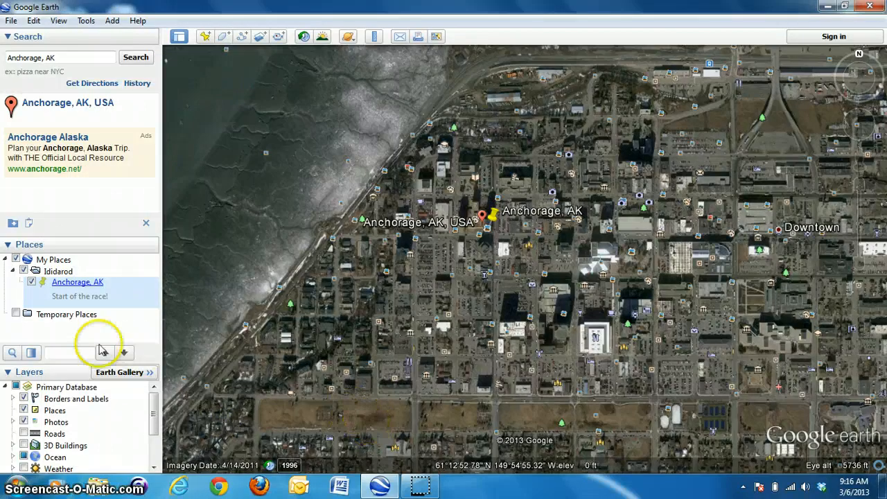
# - Collapse and re-expand the Ididarod folder to check the placemark inside it
pyautogui.rightClick(71, 283)
pyautogui.moveTo(70, 283); pyautogui.dragTo(61, 271)
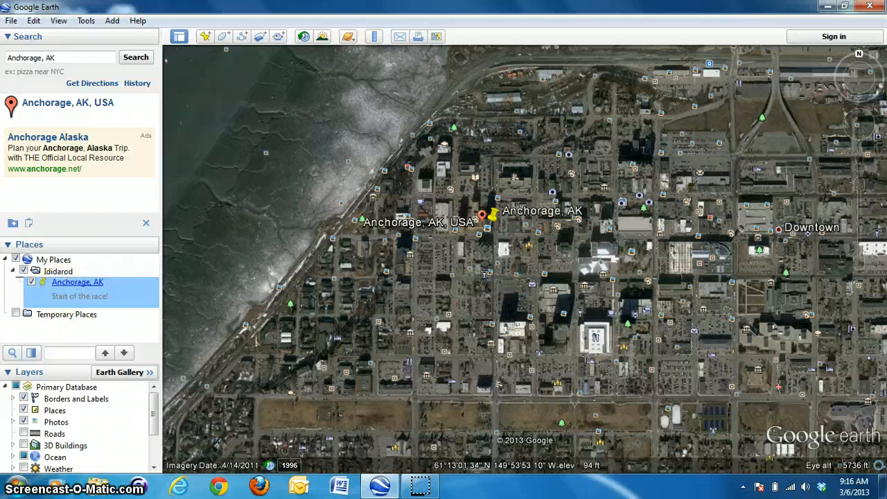
pyautogui.click(15, 270)
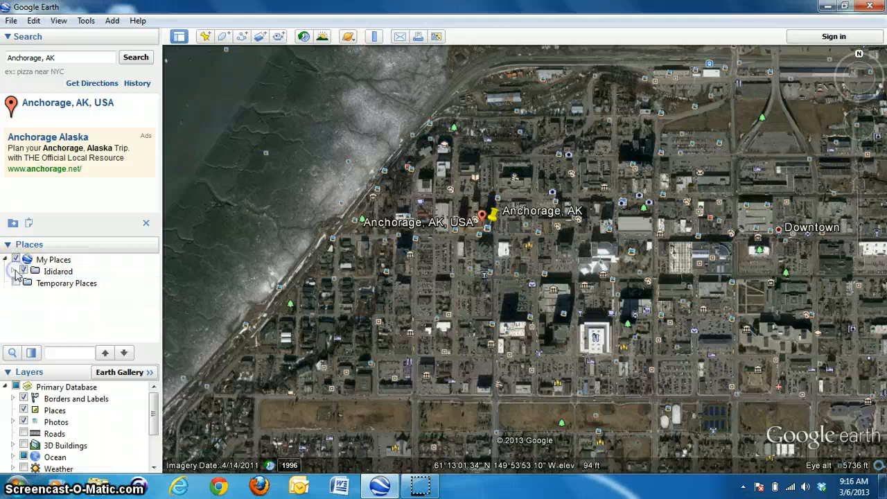
pyautogui.click(16, 271)
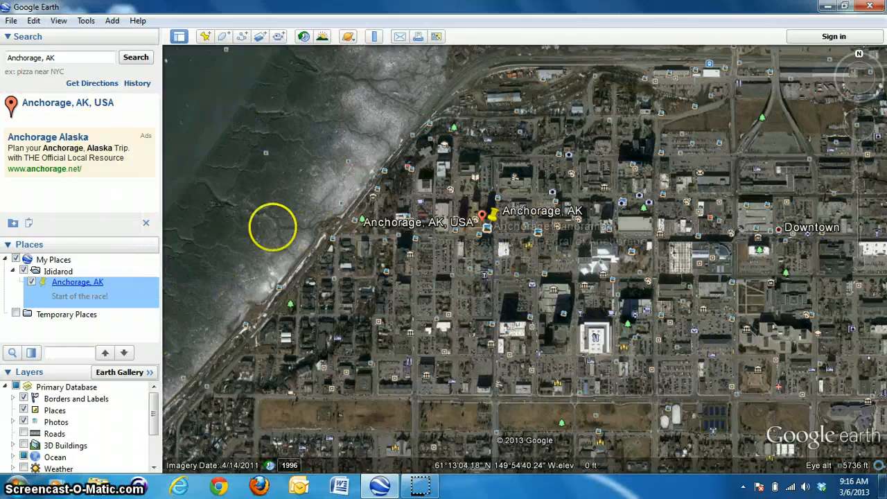
# - Change the Anchorage, AK placemark's icon to the light blue pushpin and save the placemark
pyautogui.rightClick(495, 216)
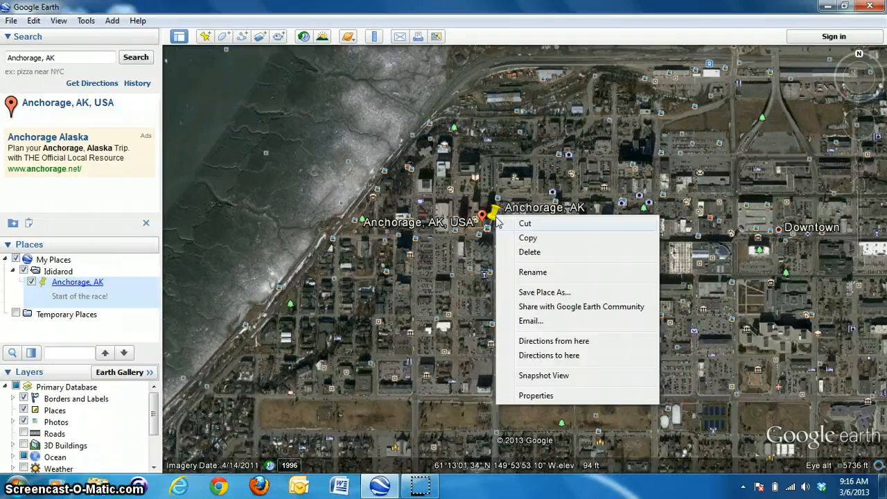
pyautogui.click(540, 395)
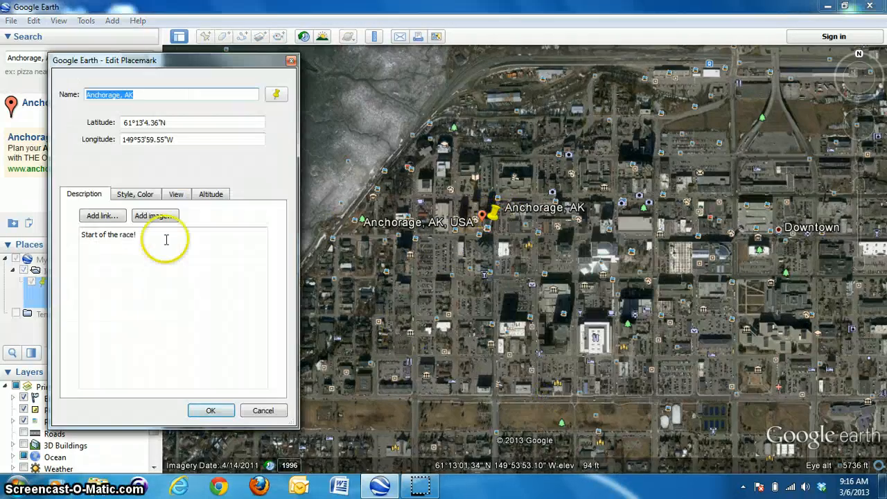
pyautogui.click(276, 95)
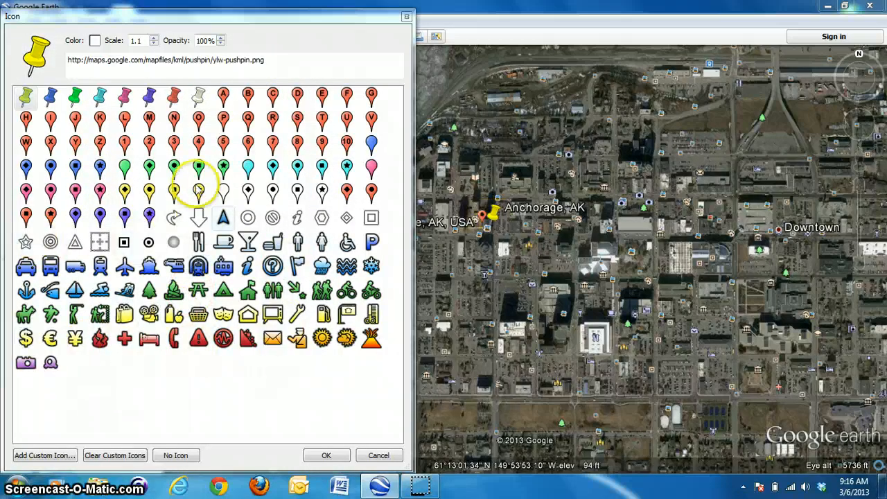
pyautogui.click(99, 99)
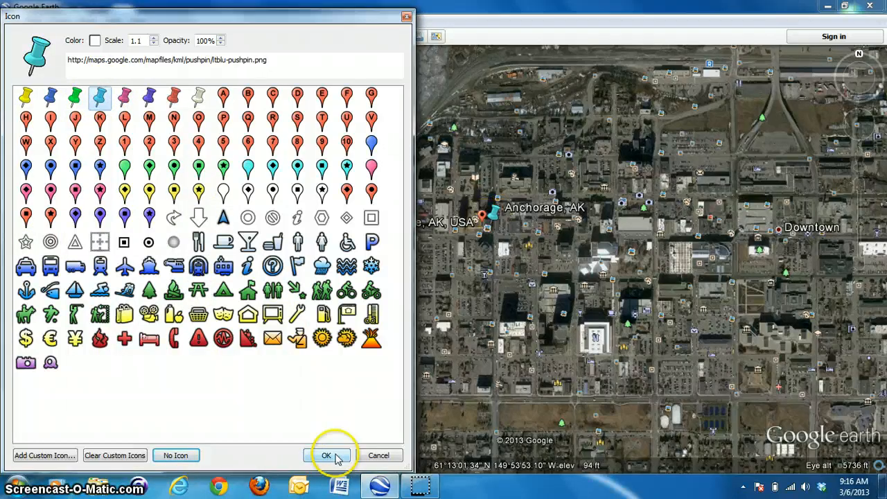
pyautogui.click(328, 454)
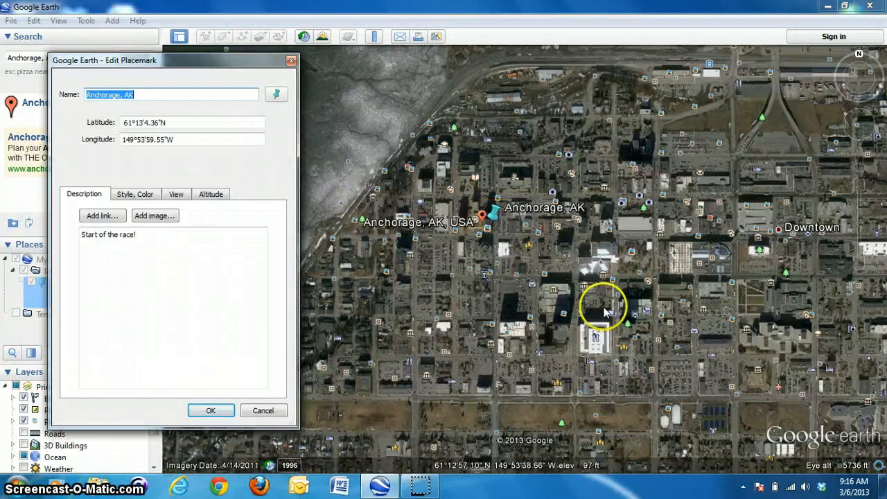
pyautogui.click(211, 410)
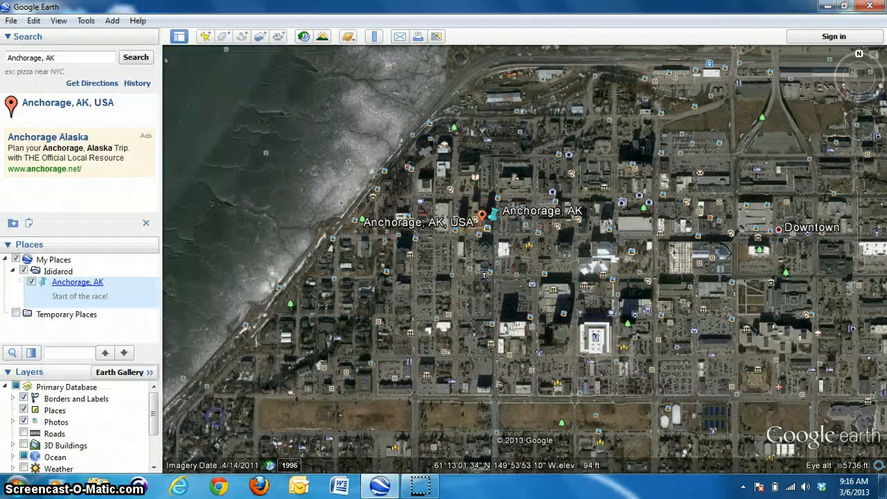
# - Search for Willow, AK
pyautogui.click(43, 58)
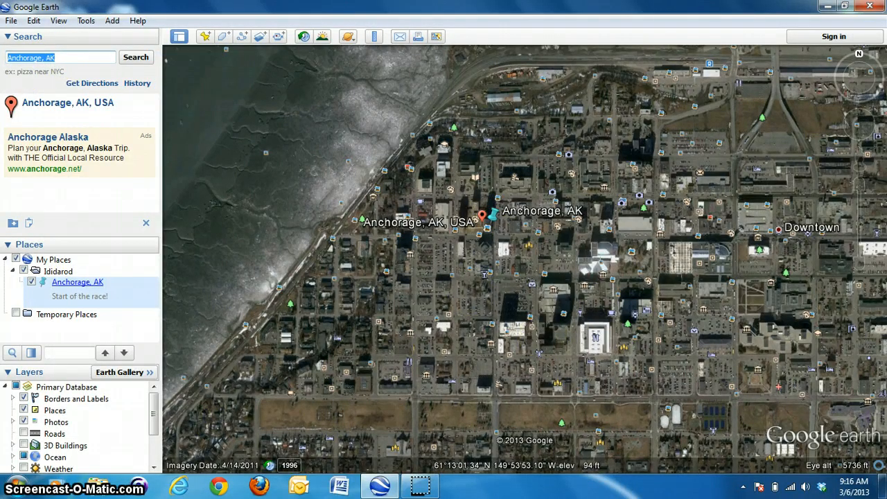
pyautogui.write('Willow')
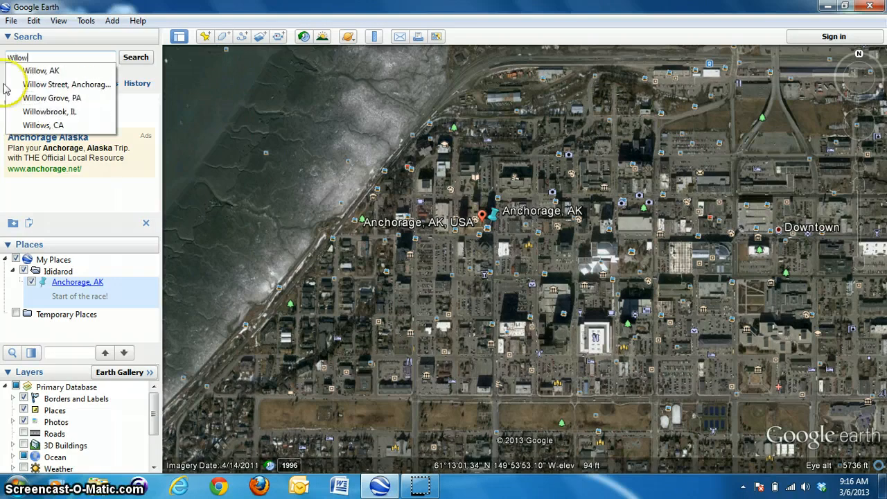
pyautogui.click(42, 70)
pyautogui.click(136, 58)
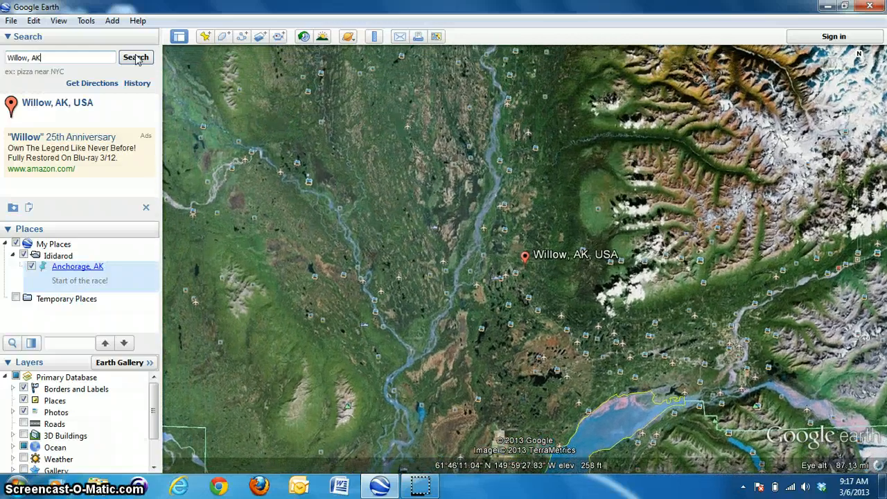
# - Zoom in on Willow and add a new placemark positioned just above the Willow, AK, USA marker
pyautogui.doubleClick(519, 279)
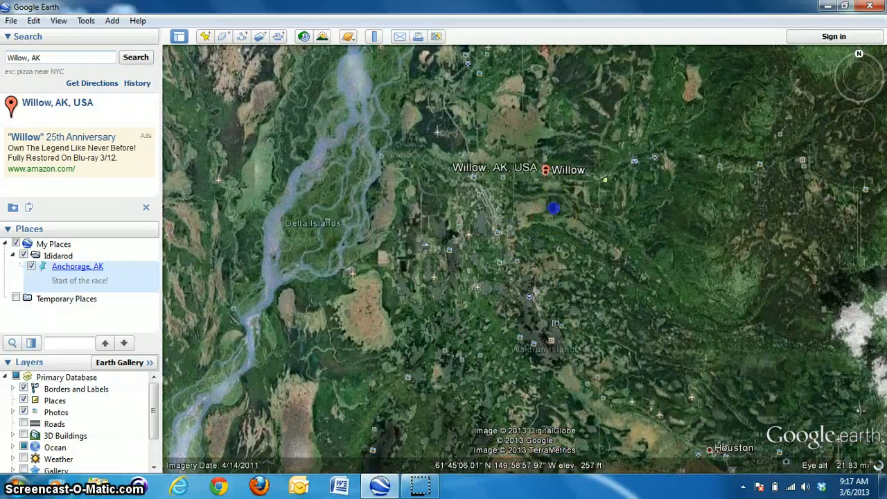
pyautogui.doubleClick(553, 207)
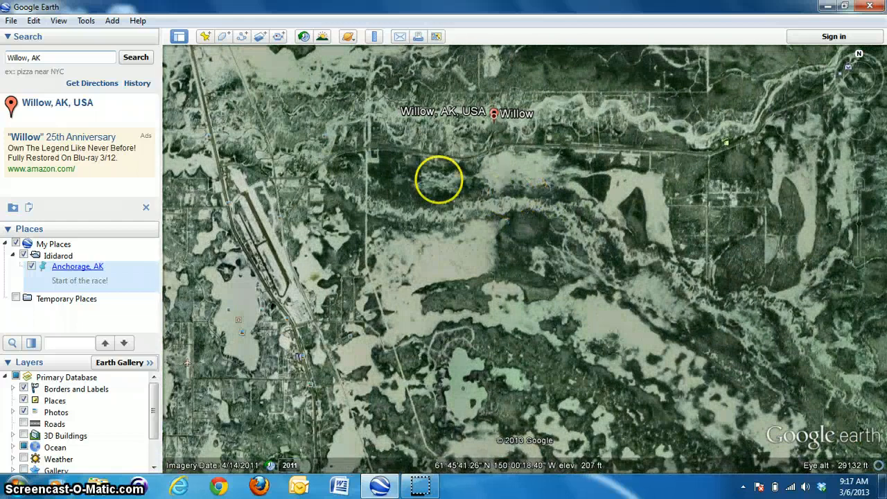
pyautogui.click(859, 271)
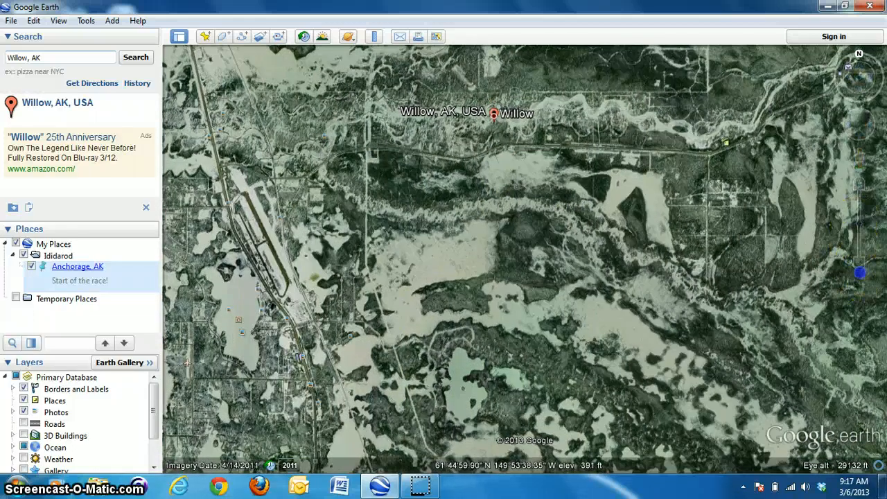
pyautogui.click(859, 263)
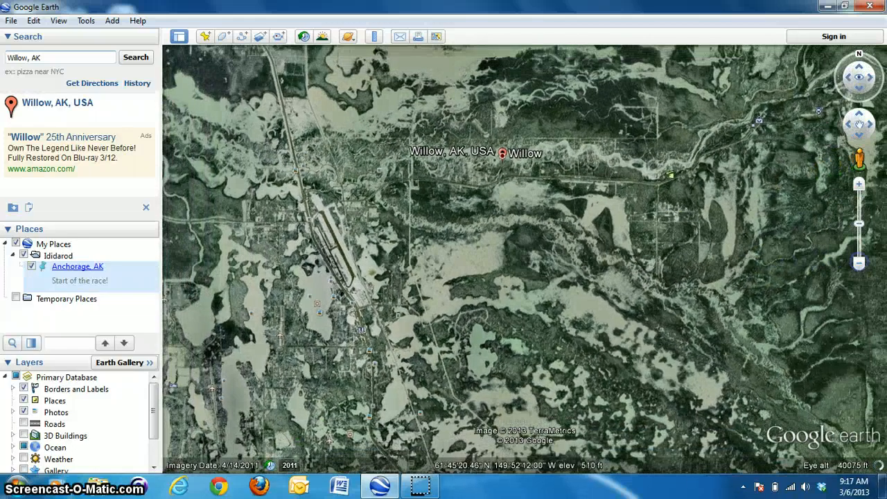
pyautogui.moveTo(682, 188); pyautogui.dragTo(653, 304)
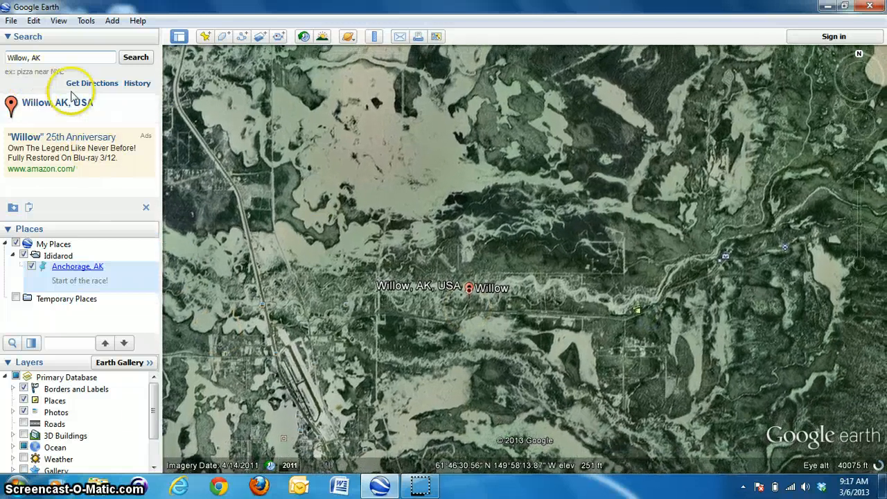
pyautogui.click(73, 97)
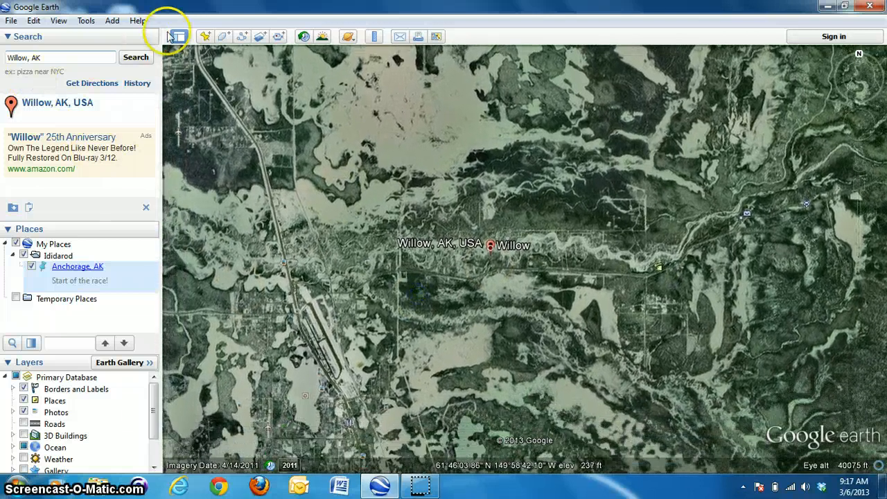
pyautogui.click(205, 36)
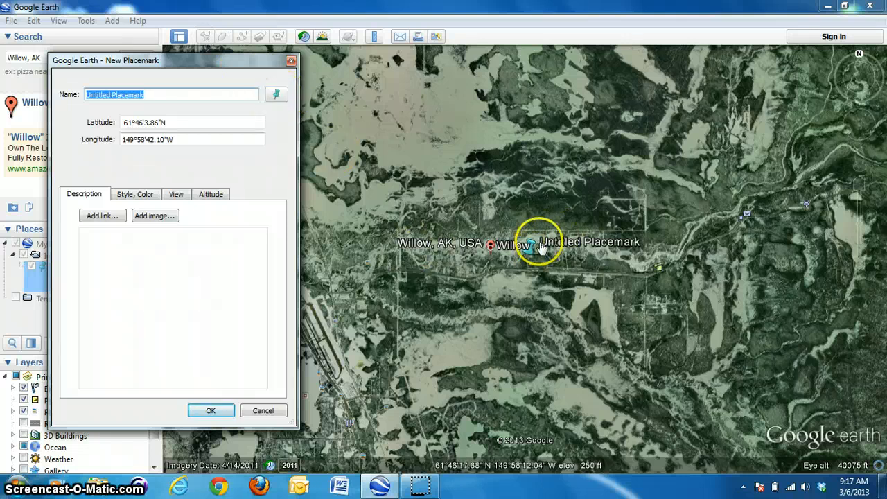
pyautogui.moveTo(531, 261); pyautogui.dragTo(490, 248)
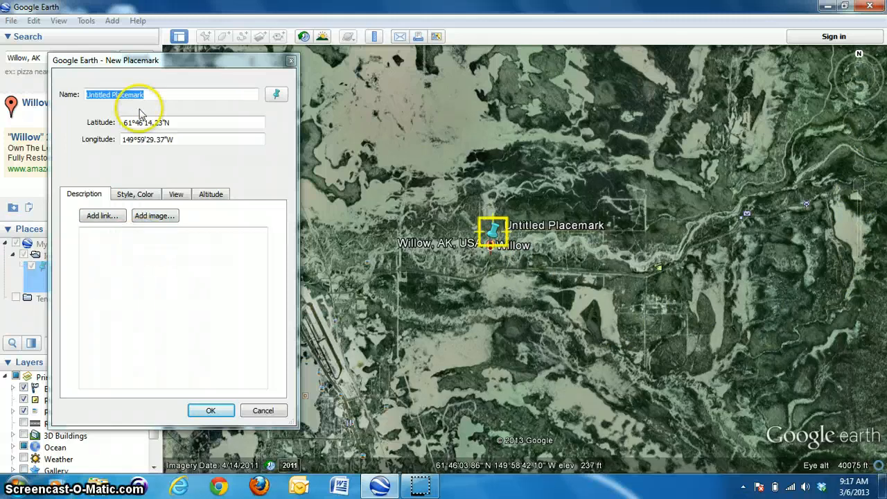
# - Name the new placemark Willow, AK
pyautogui.click(152, 92)
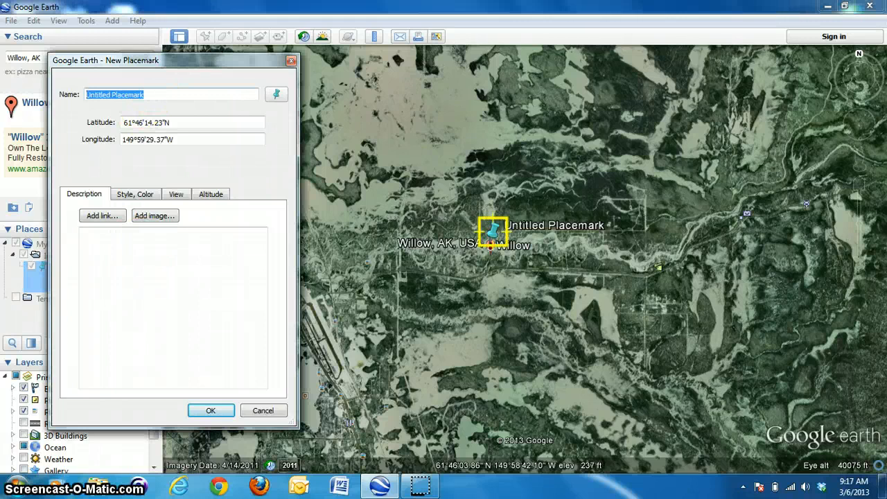
pyautogui.write('Willow, AK')
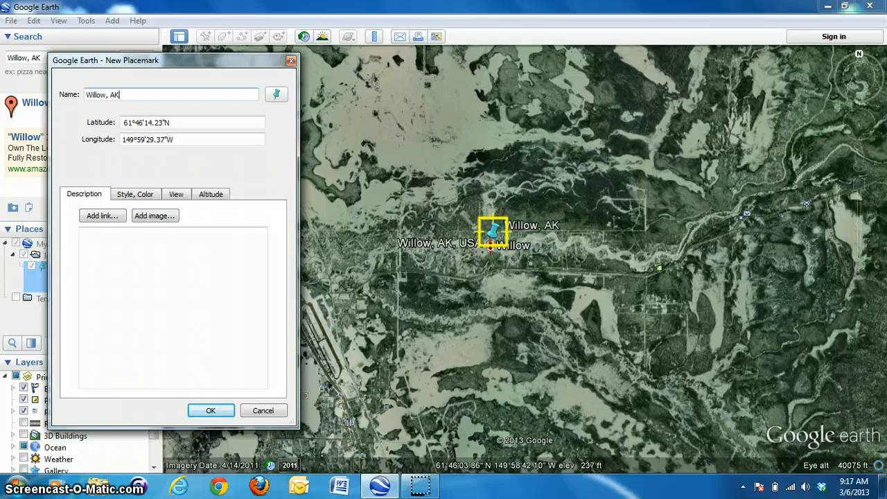
# - Enter the description This is the first Checkpoint. for the placemark and save it
pyautogui.click(107, 262)
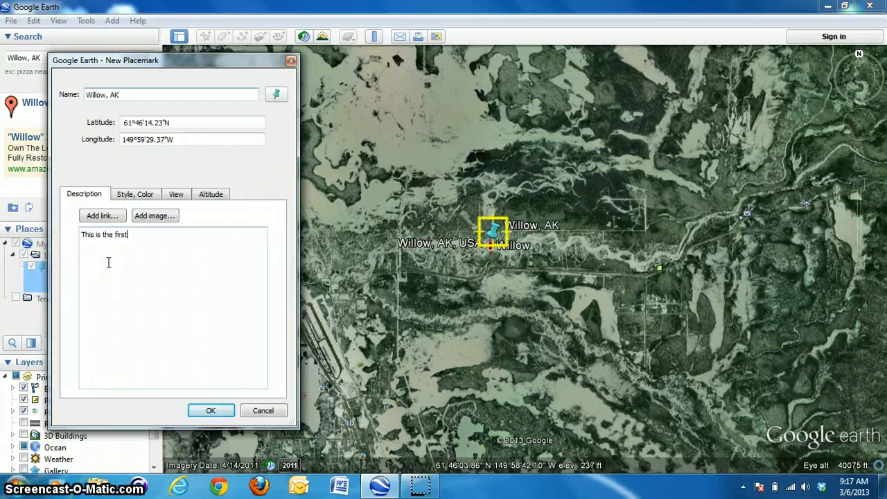
pyautogui.write('This is the first Checkpoint.')
pyautogui.click(211, 409)
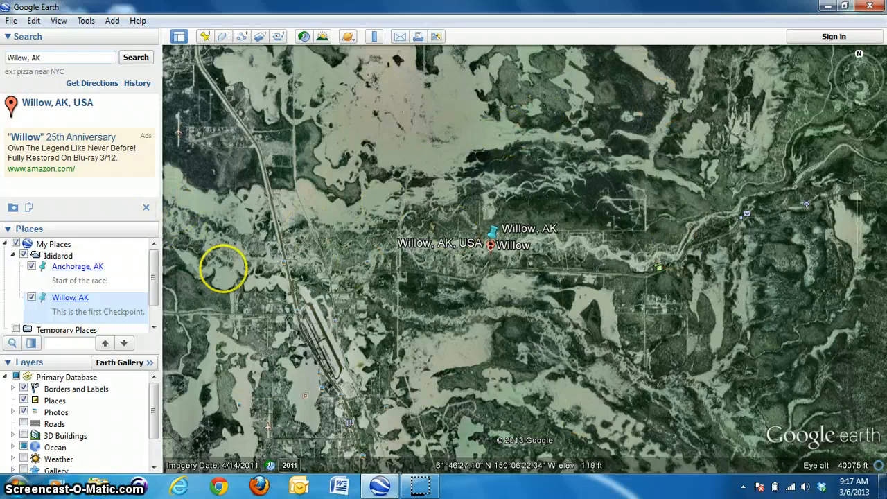
# - Search for Yentna, AK, consulting the Iditarod route map in the browser
pyautogui.moveTo(861, 198)
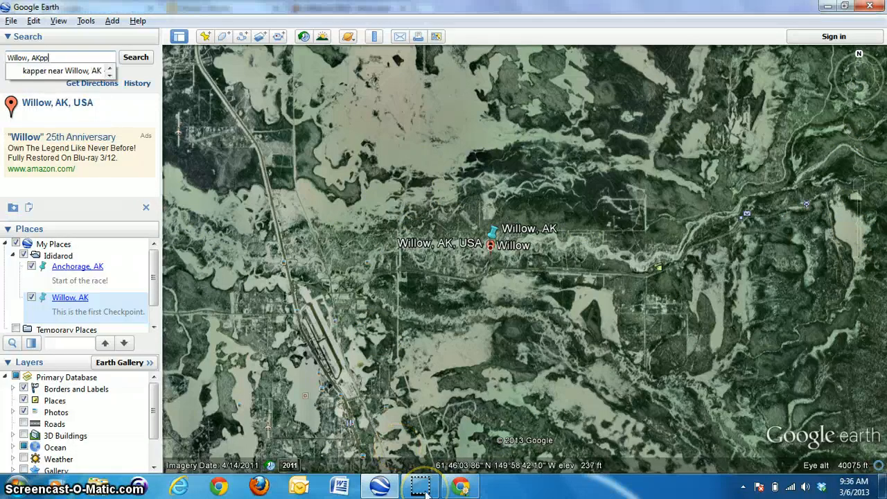
pyautogui.press('BackSpace')
pyautogui.press('BackSpace')
pyautogui.press('BackSpace')
pyautogui.press('BackSpace')
pyautogui.press('BackSpace')
pyautogui.press('BackSpace')
pyautogui.press('BackSpace')
pyautogui.press('BackSpace')
pyautogui.press('BackSpace')
pyautogui.press('BackSpace')
pyautogui.press('BackSpace')
pyautogui.press('BackSpace')
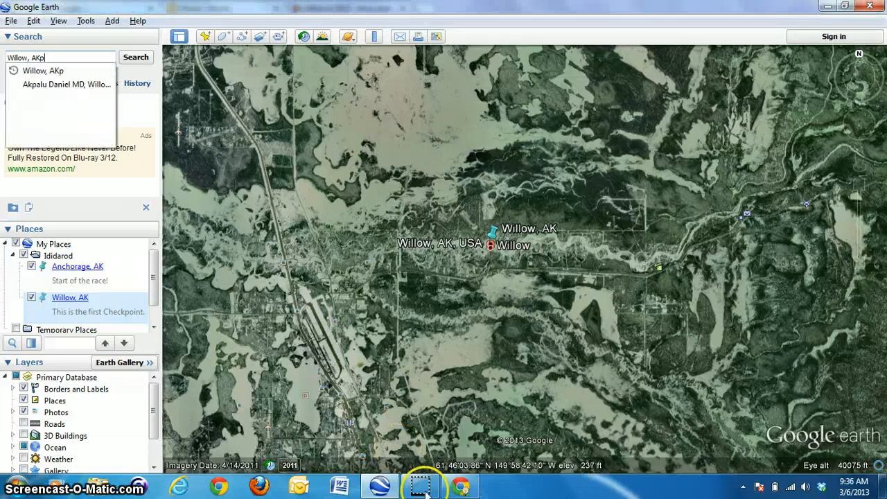
pyautogui.write('Y')
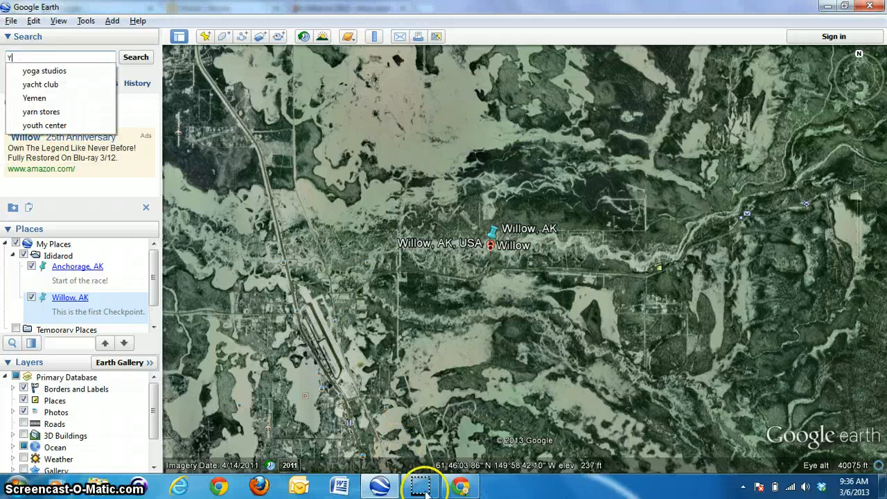
pyautogui.write('et')
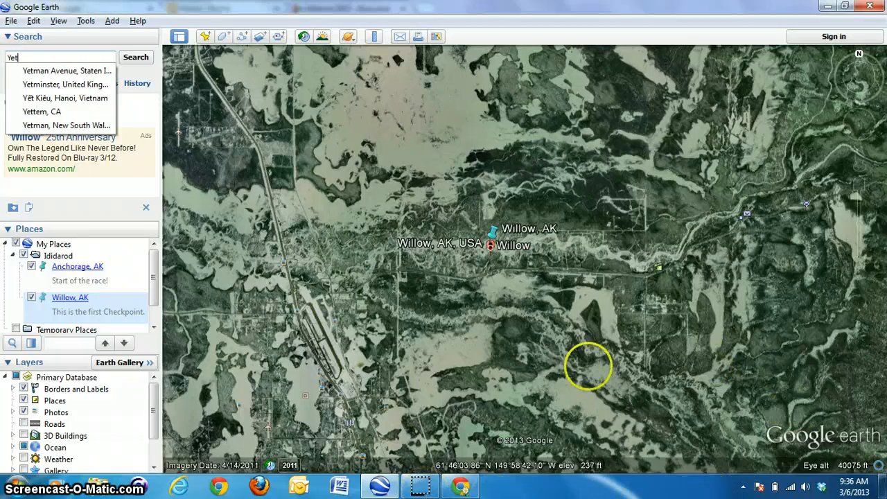
pyautogui.press('BackSpace')
pyautogui.press('BackSpace')
pyautogui.write('entna')
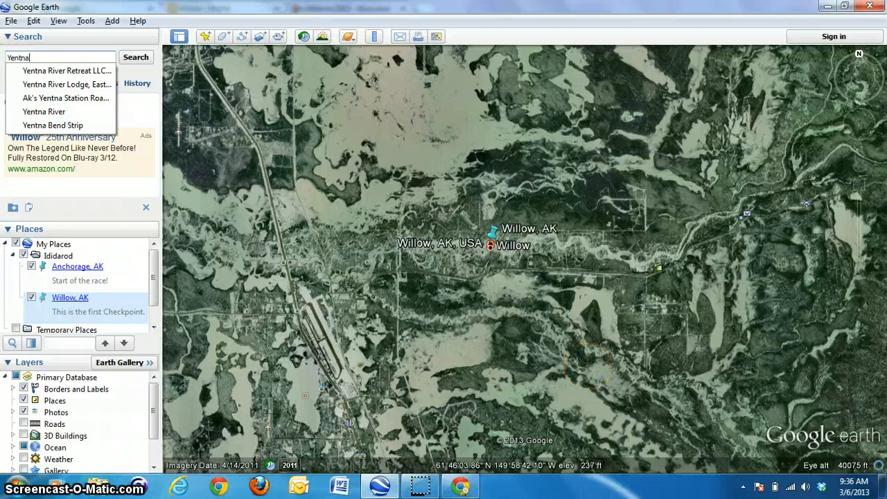
pyautogui.write(', A')
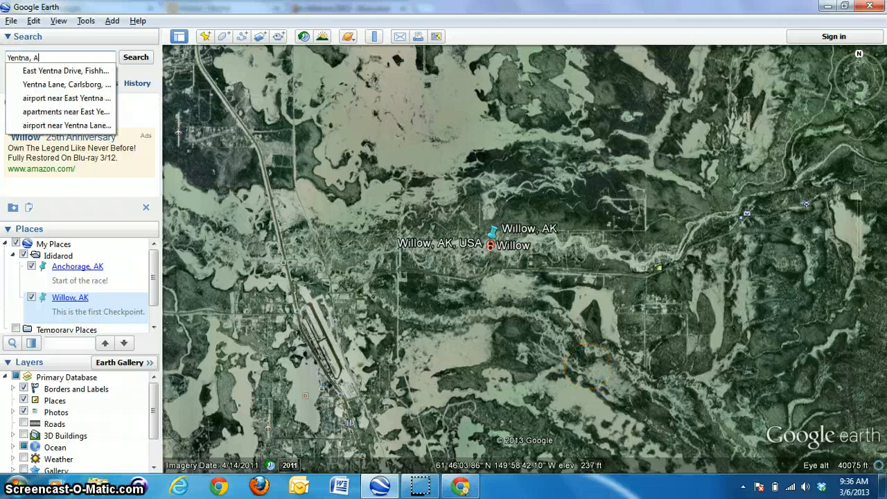
pyautogui.write('K')
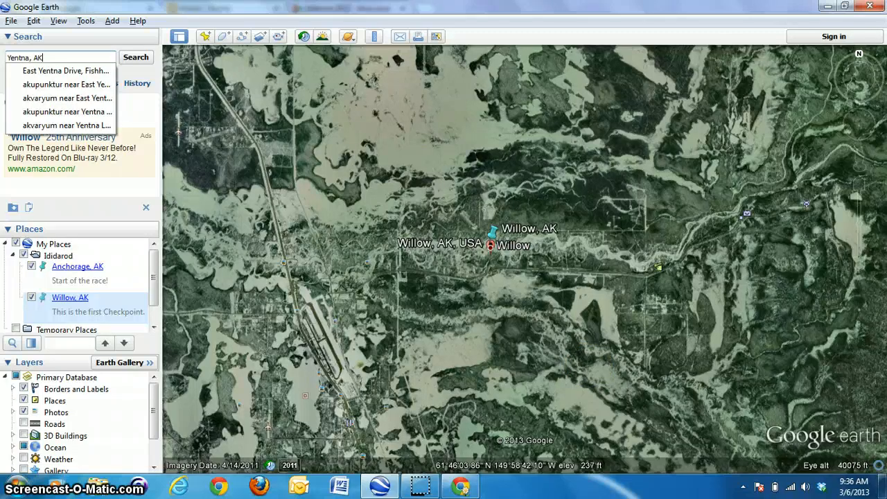
pyautogui.click(455, 487)
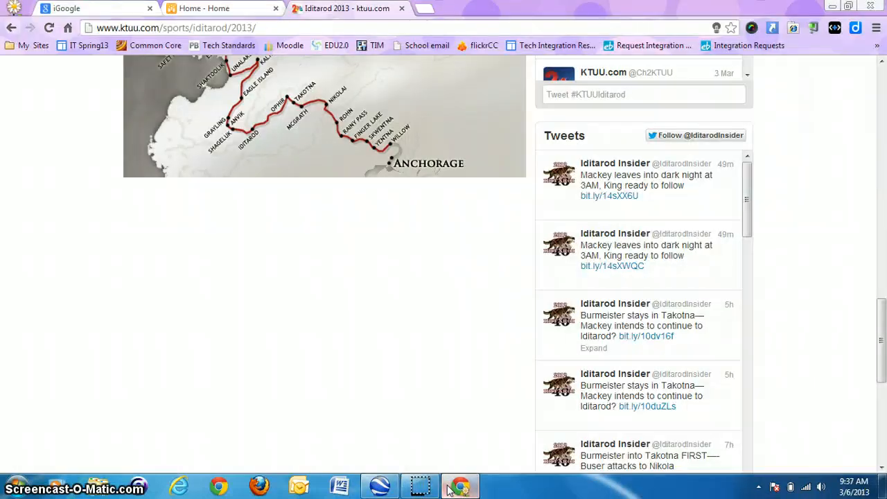
pyautogui.click(449, 489)
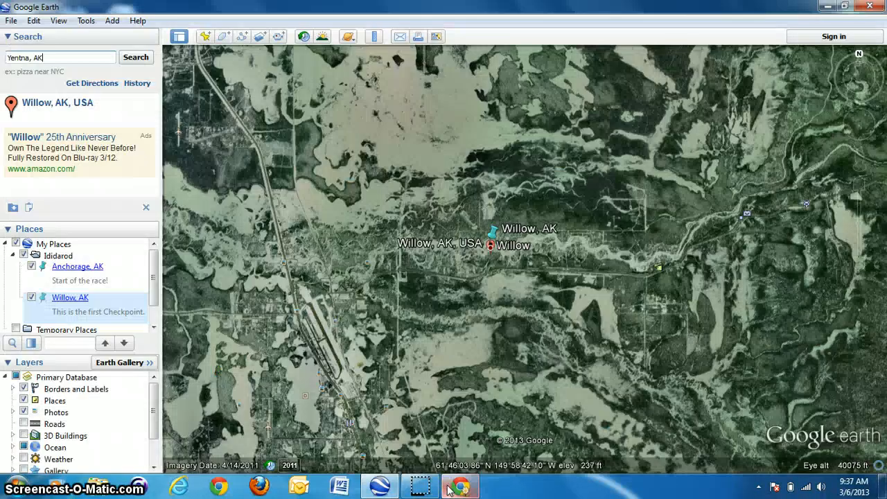
pyautogui.press('Return')
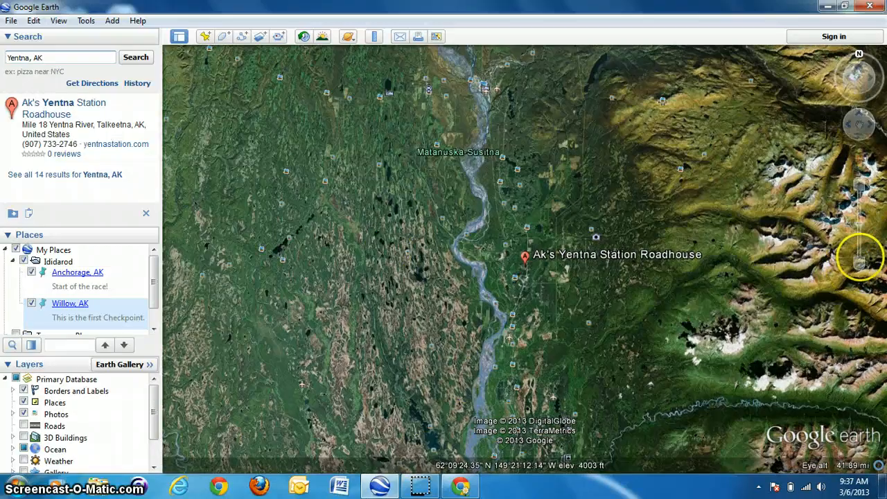
# - Zoom in beside the river near Ak's Yentna Station Roadhouse and add a placemark named Yentna, AK
pyautogui.click(859, 264)
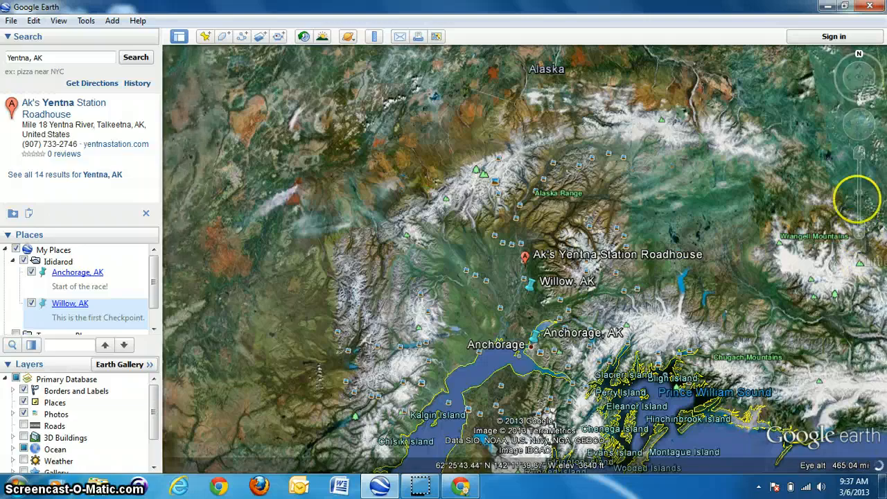
pyautogui.click(857, 152)
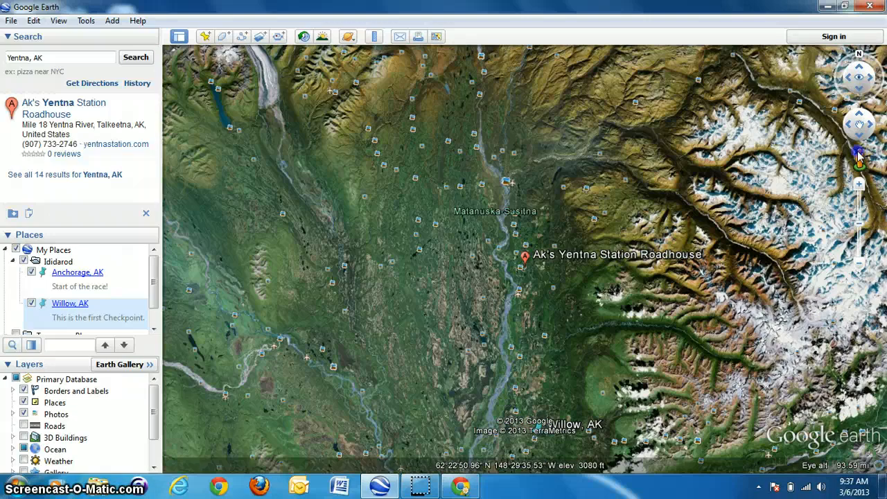
pyautogui.click(859, 156)
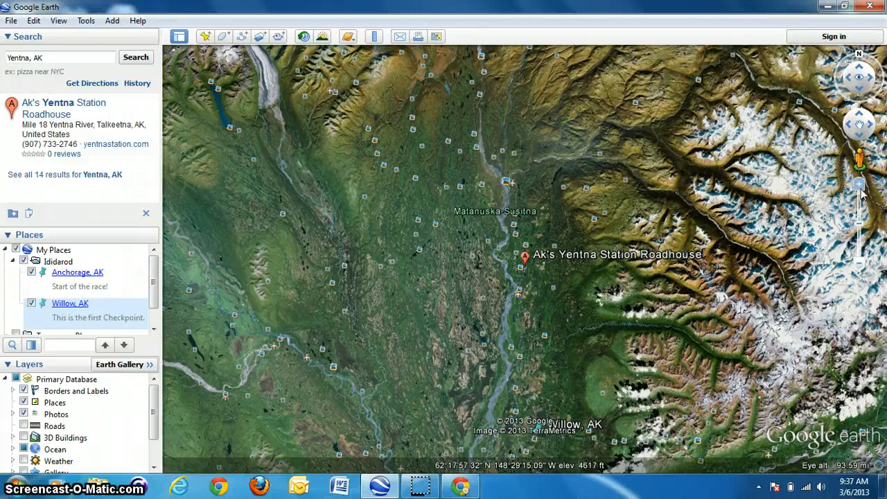
pyautogui.click(859, 185)
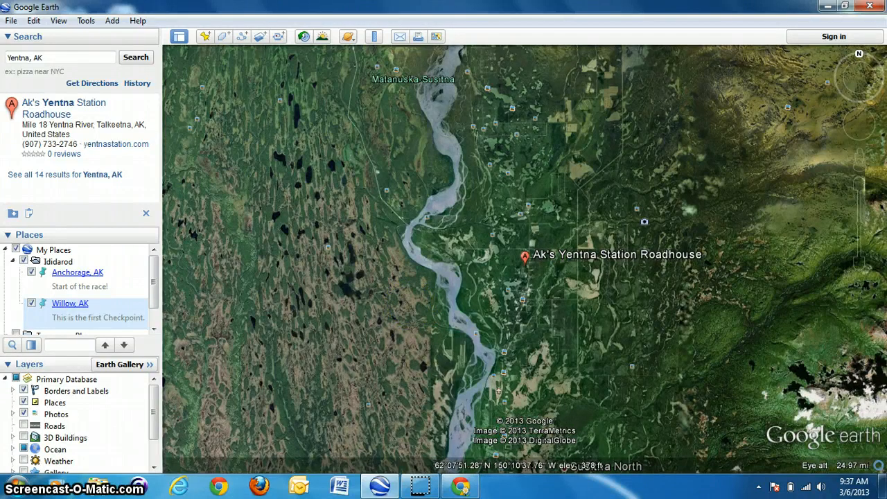
pyautogui.click(398, 263)
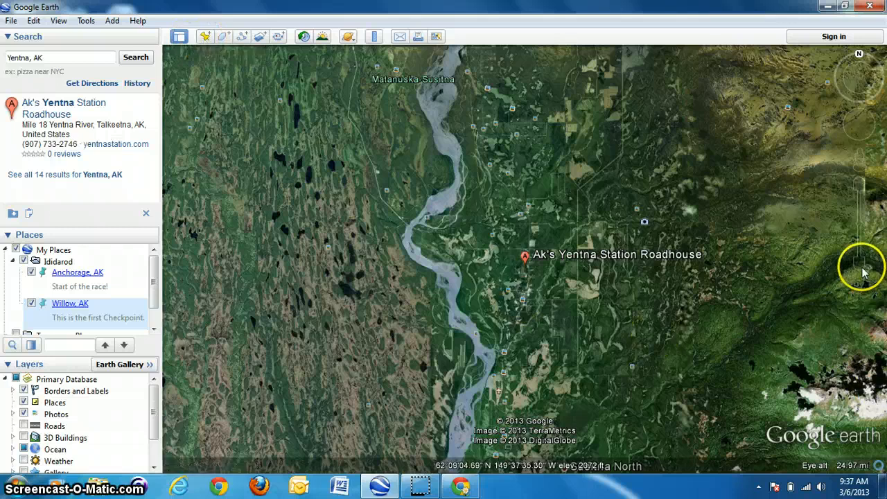
pyautogui.moveTo(860, 262)
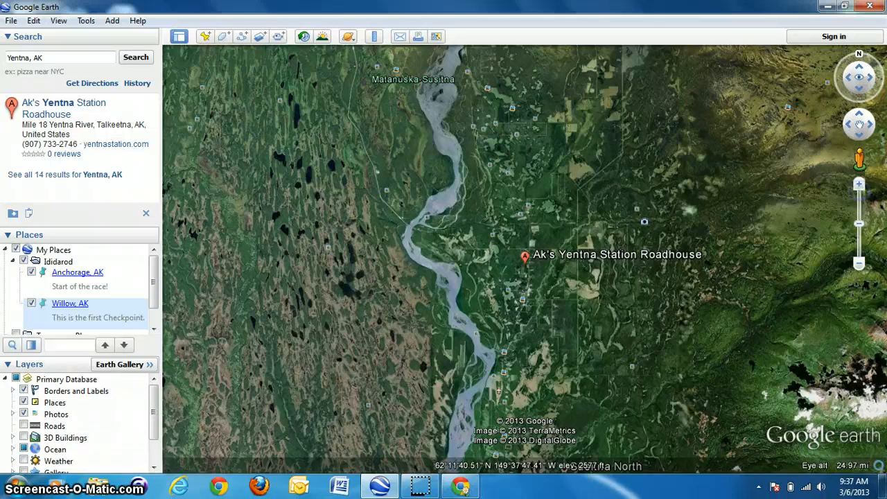
pyautogui.click(860, 185)
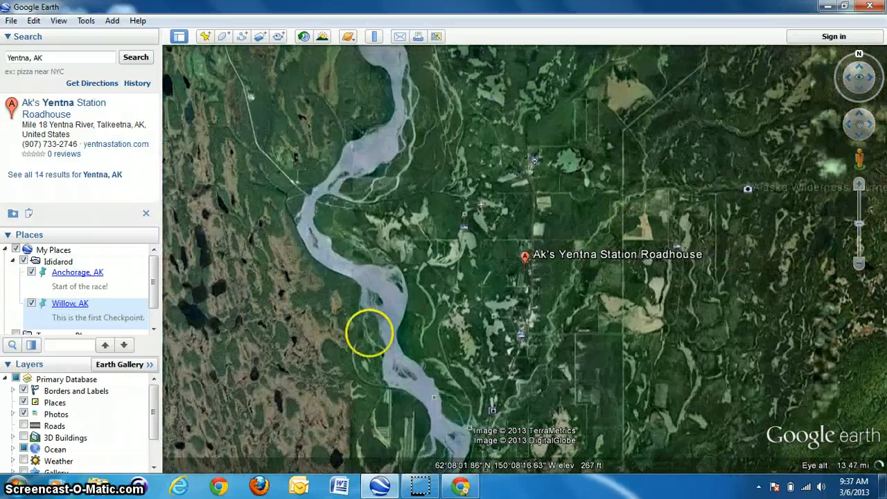
pyautogui.moveTo(366, 329); pyautogui.dragTo(468, 295)
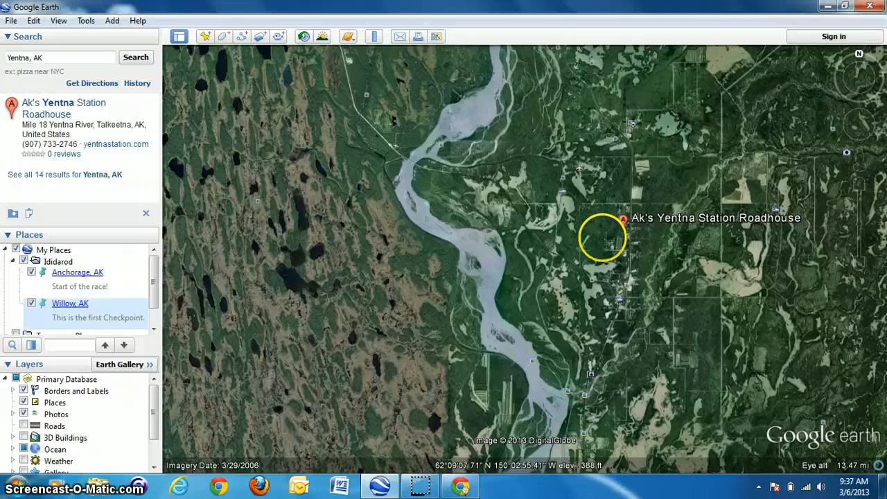
pyautogui.click(204, 36)
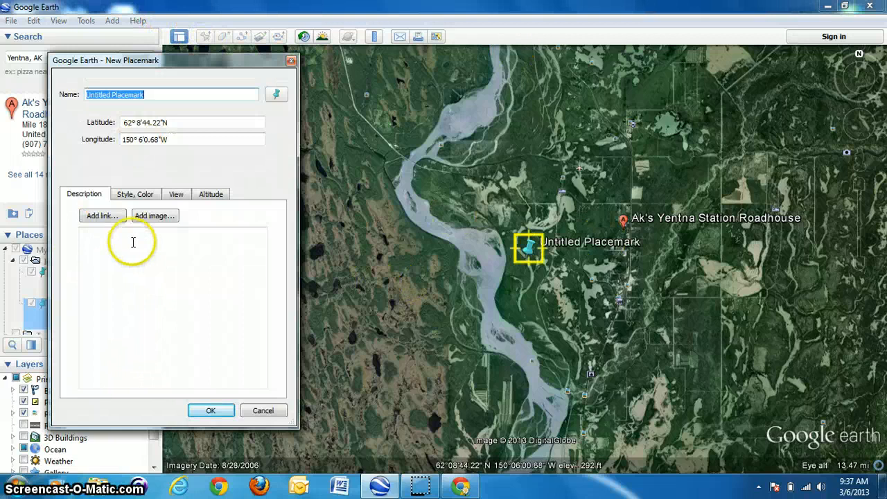
pyautogui.write('Yentna, AK')
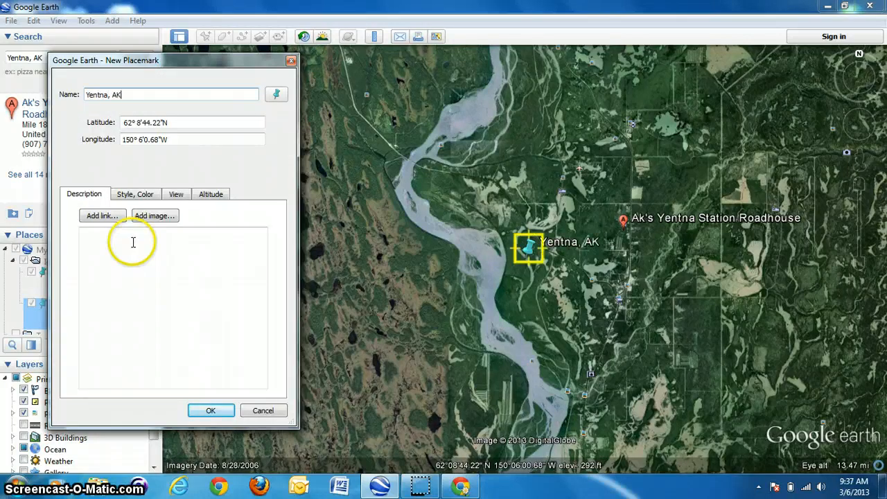
pyautogui.click(210, 410)
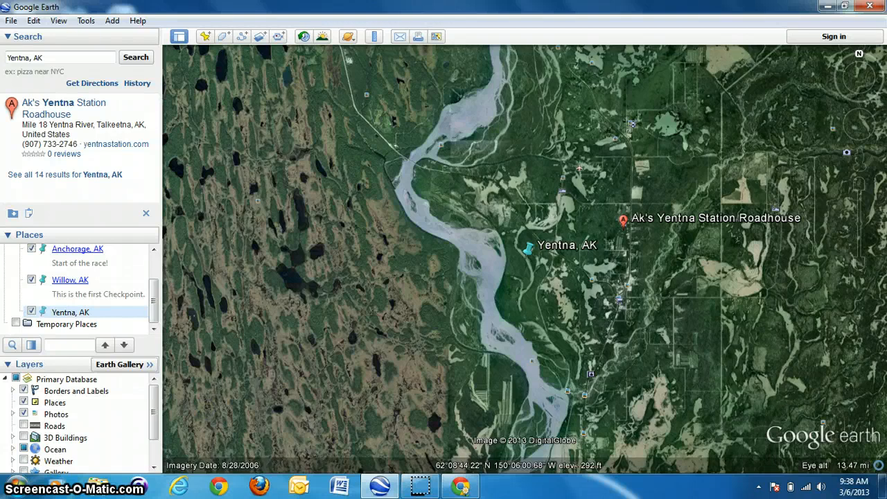
# - Enlarge the Places panel so the whole Ididarod folder and its placemarks are listed
pyautogui.click(145, 297)
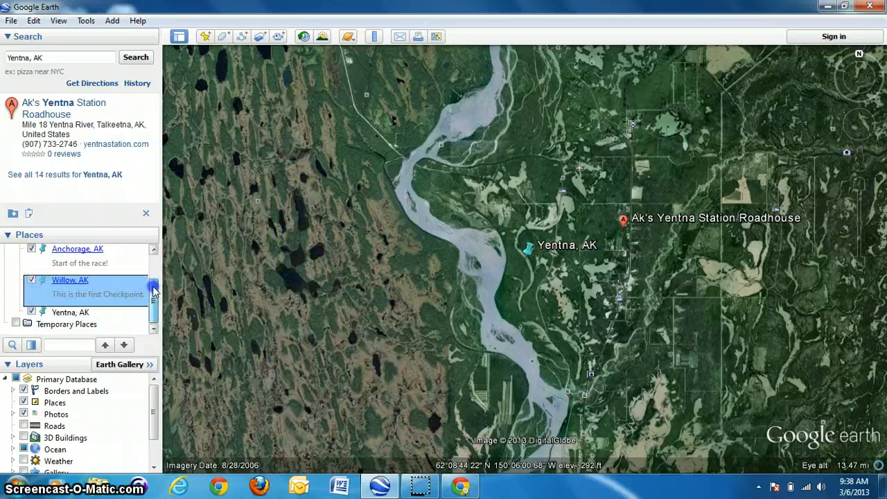
pyautogui.moveTo(154, 290); pyautogui.dragTo(154, 266)
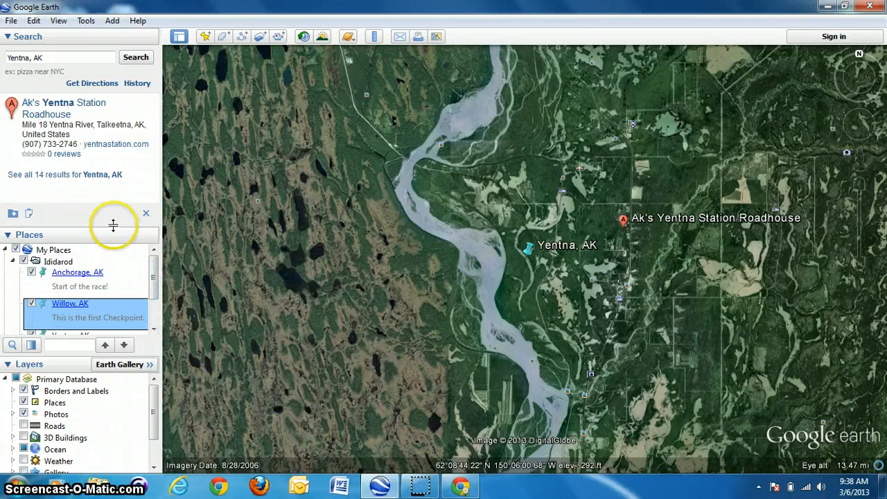
pyautogui.moveTo(113, 225); pyautogui.dragTo(109, 121)
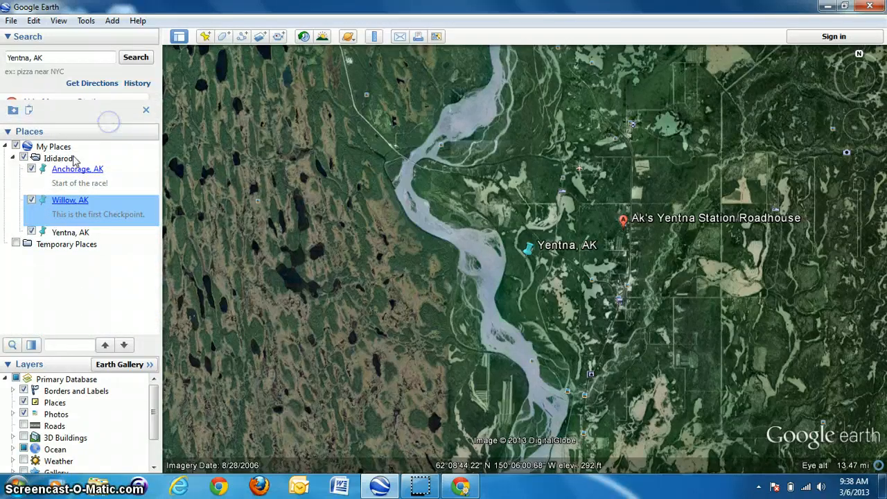
# - Select the Ididarod folder, play a tour of its placemarks, and close the tour player
pyautogui.click(12, 184)
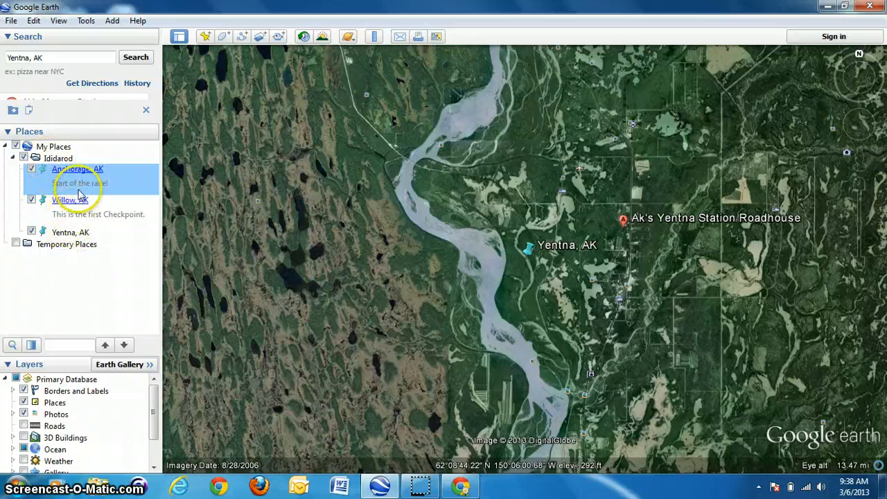
pyautogui.click(55, 159)
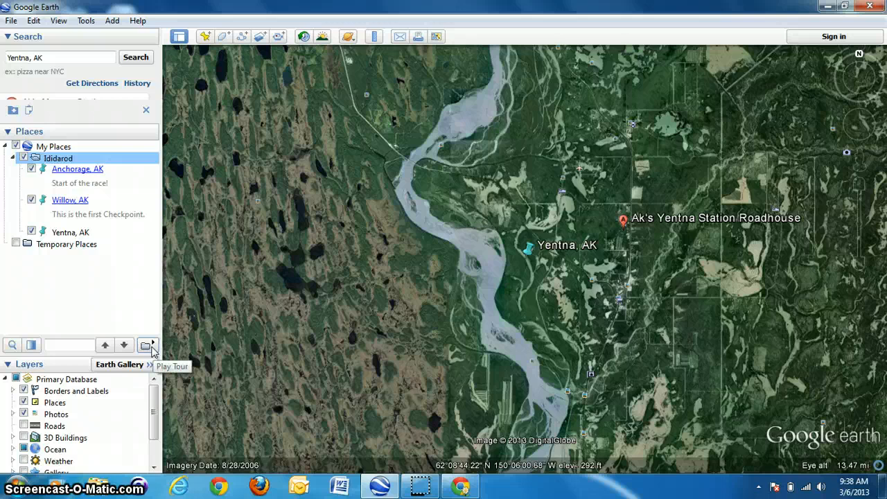
pyautogui.click(74, 181)
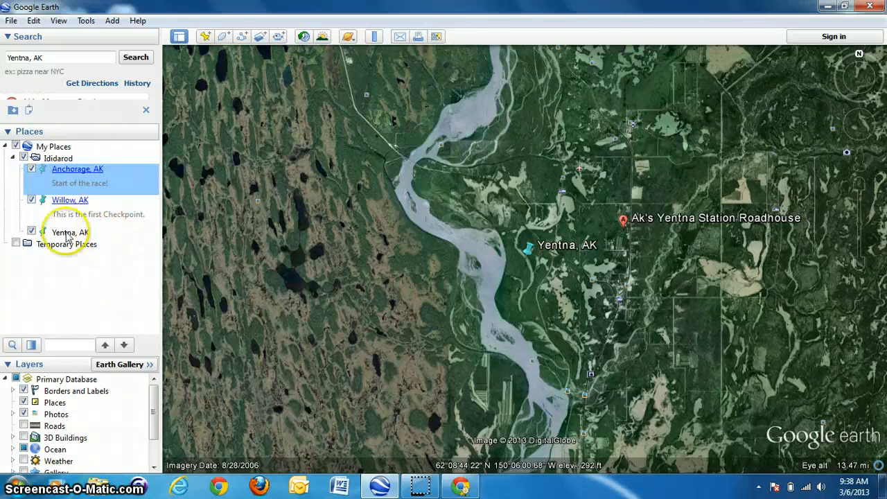
pyautogui.moveTo(67, 236)
pyautogui.mouseDown()
pyautogui.moveTo(79, 175)
pyautogui.moveTo(84, 217)
pyautogui.moveTo(71, 219)
pyautogui.mouseUp()
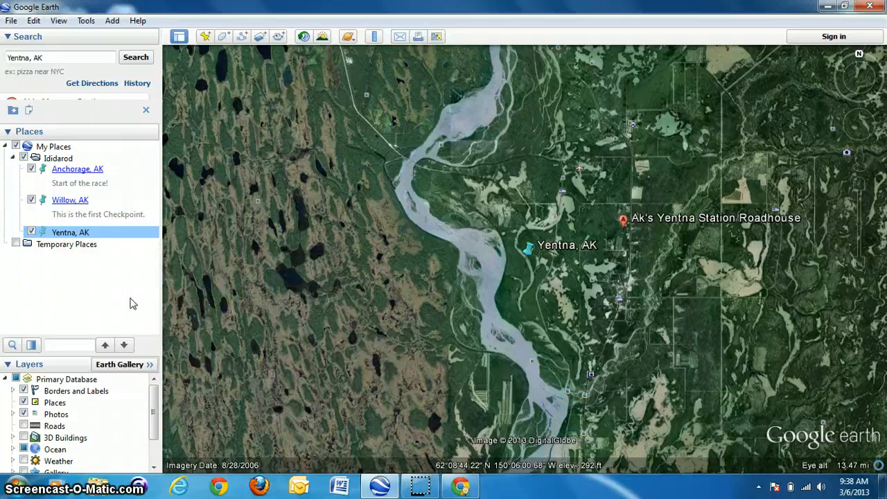
pyautogui.click(38, 158)
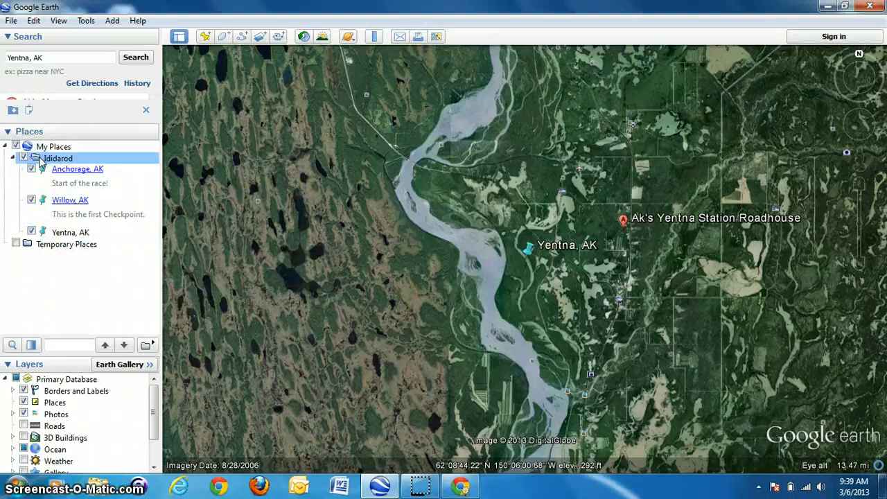
pyautogui.click(146, 344)
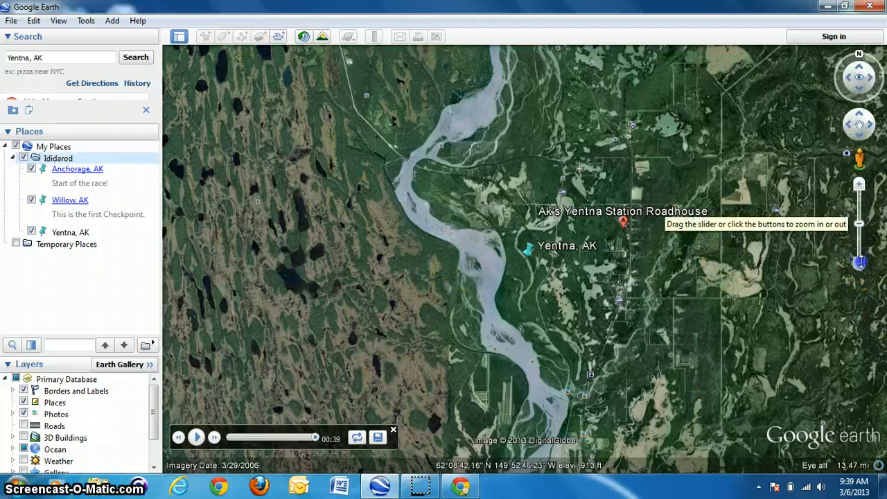
pyautogui.click(860, 262)
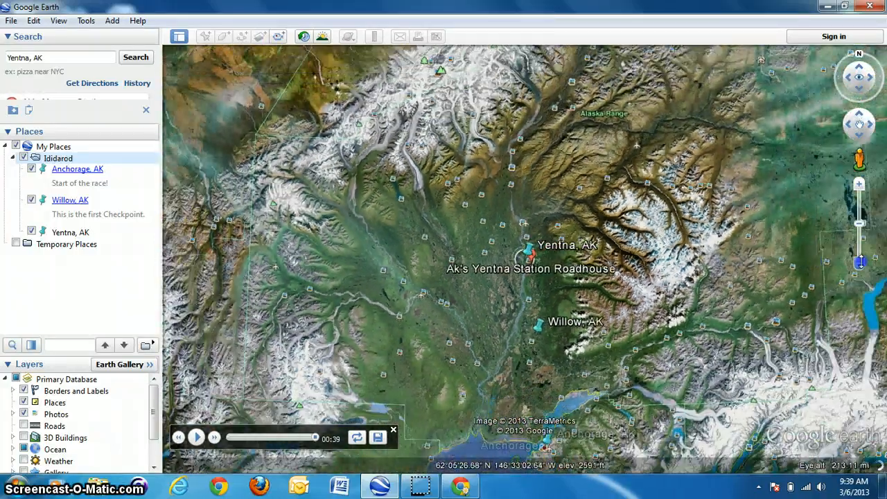
pyautogui.moveTo(655, 403); pyautogui.dragTo(600, 301)
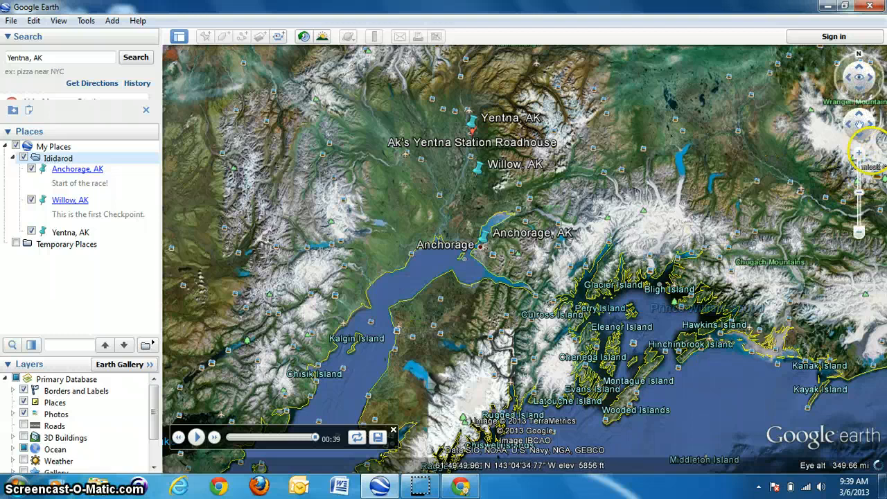
pyautogui.click(859, 159)
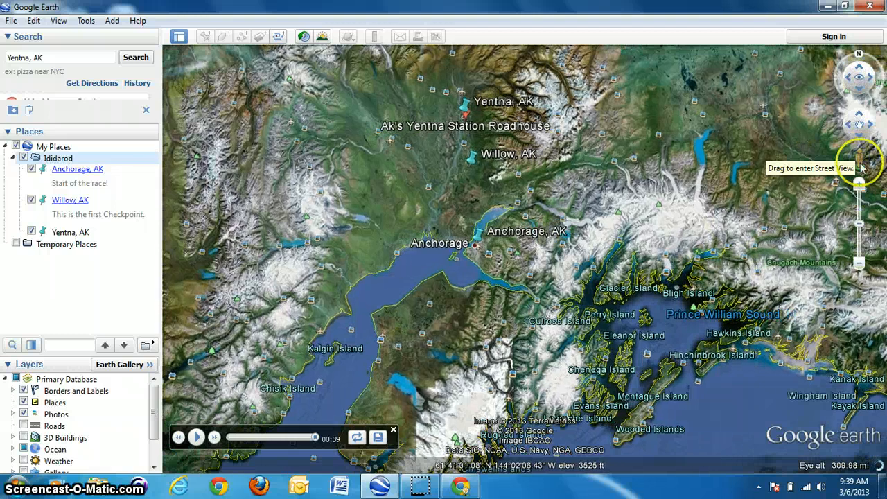
pyautogui.click(860, 187)
pyautogui.click(860, 187)
pyautogui.click(861, 187)
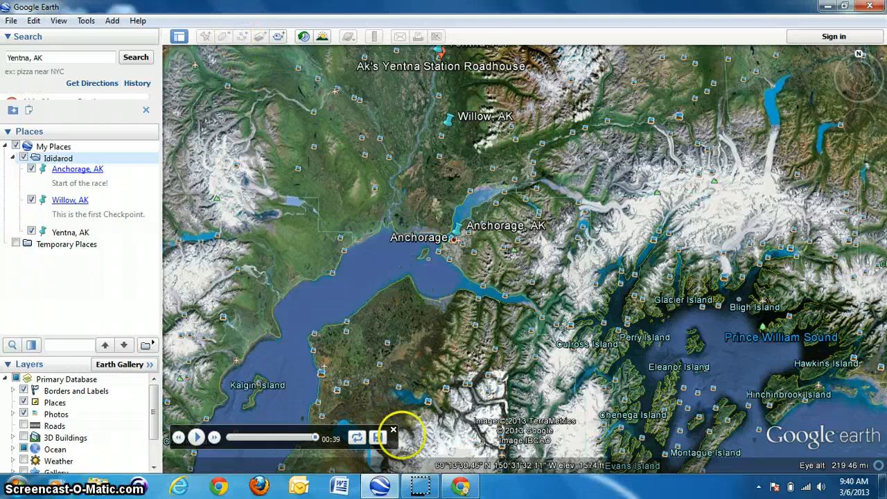
pyautogui.click(393, 430)
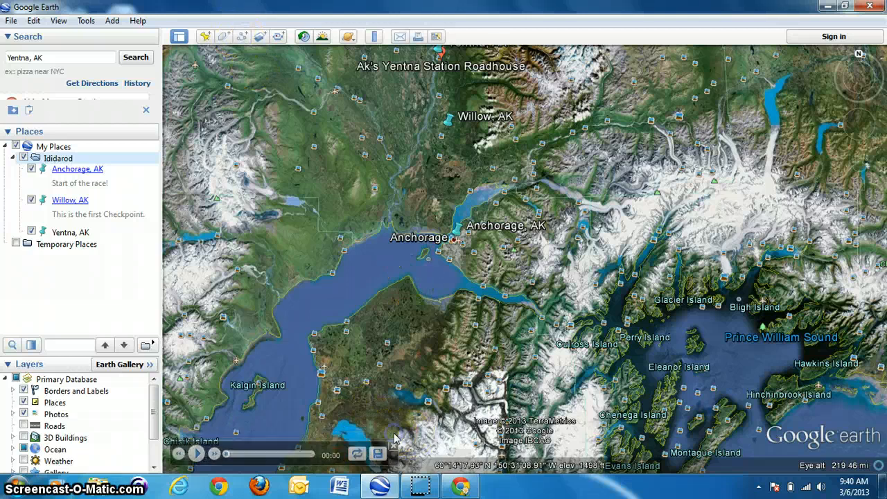
# - Draw a new path starting at Anchorage, through Willow, and on up toward Yentna
pyautogui.click(241, 40)
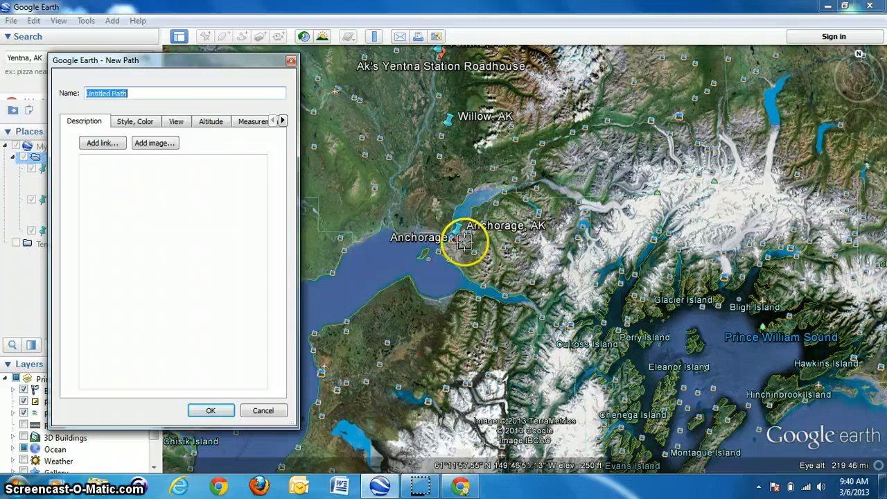
pyautogui.click(460, 242)
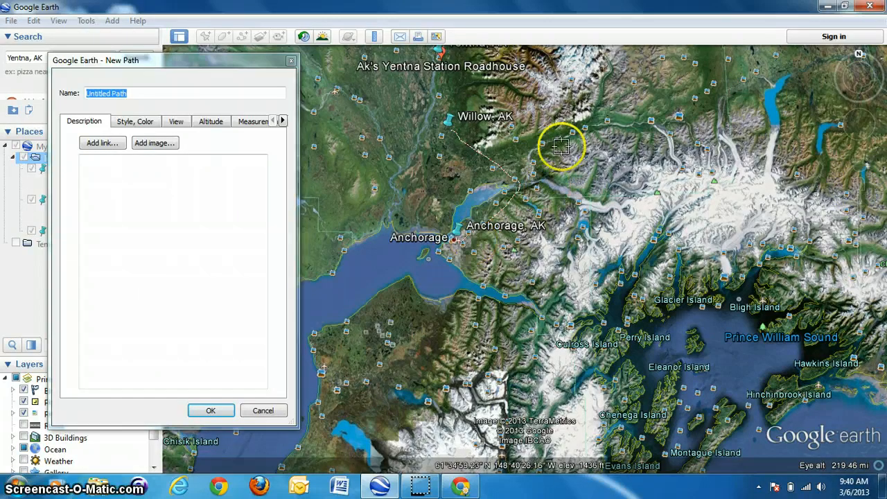
pyautogui.click(451, 136)
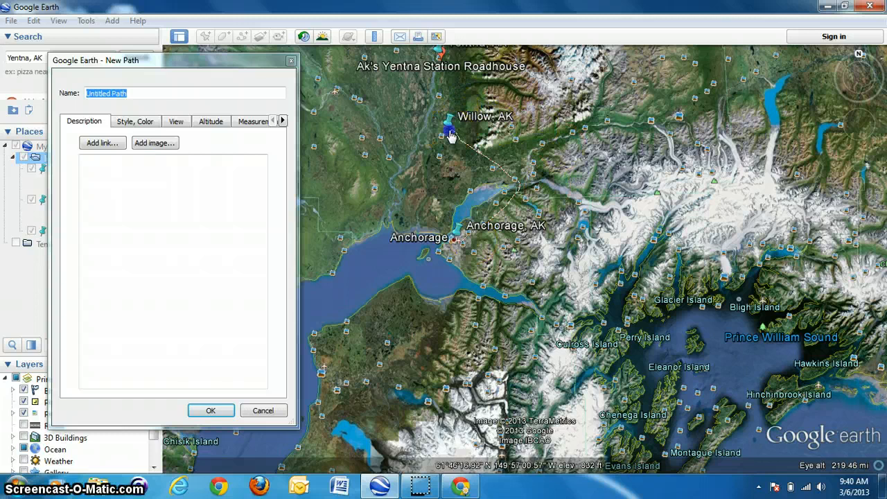
pyautogui.moveTo(447, 134); pyautogui.dragTo(434, 53)
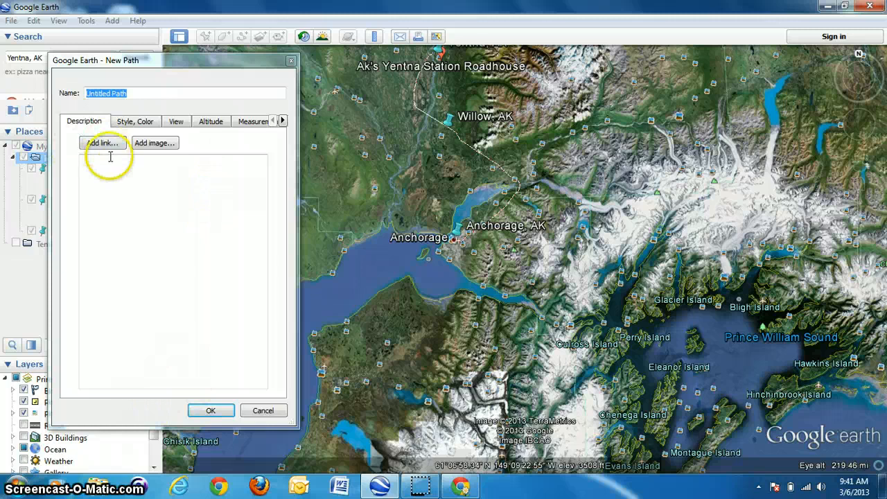
# - Name the new path Ididarod path and save it
pyautogui.click(139, 92)
pyautogui.press('BackSpace')
pyautogui.press('BackSpace')
pyautogui.press('BackSpace')
pyautogui.press('BackSpace')
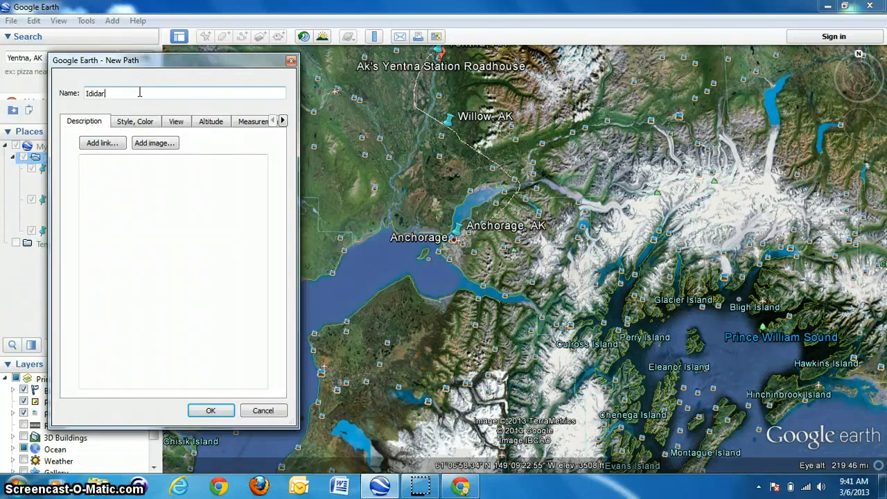
pyautogui.write('Ididarod path')
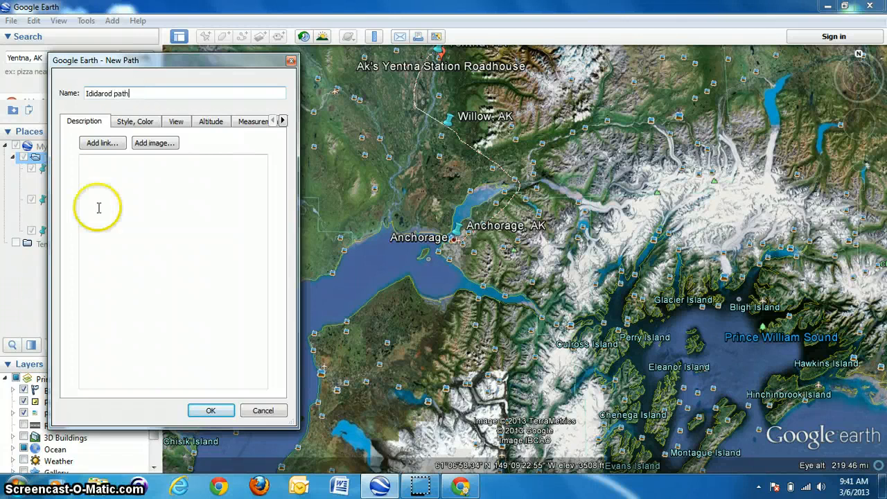
pyautogui.click(209, 410)
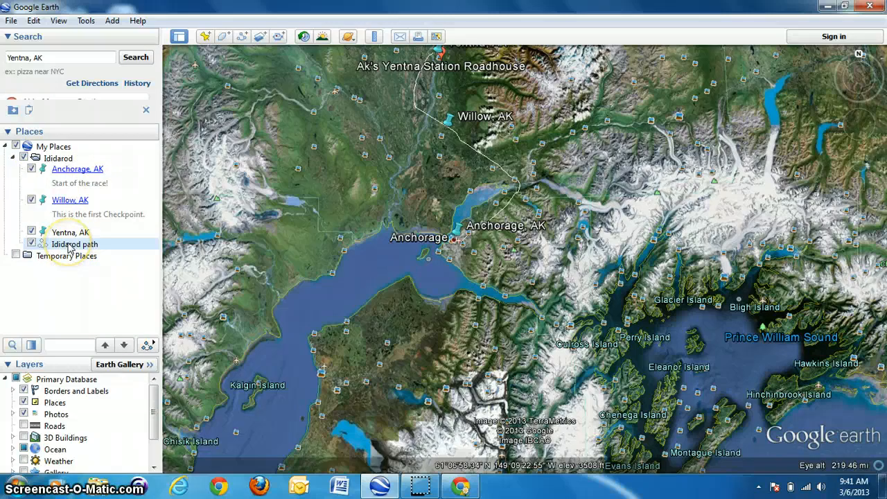
# - Move the Ididarod path out of the Ididarod folder directly into My Places
pyautogui.moveTo(69, 248); pyautogui.dragTo(27, 148)
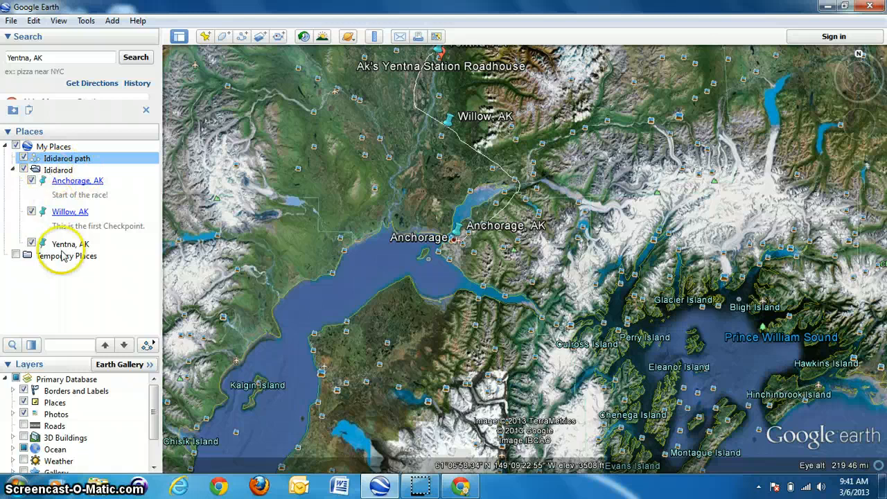
pyautogui.click(42, 171)
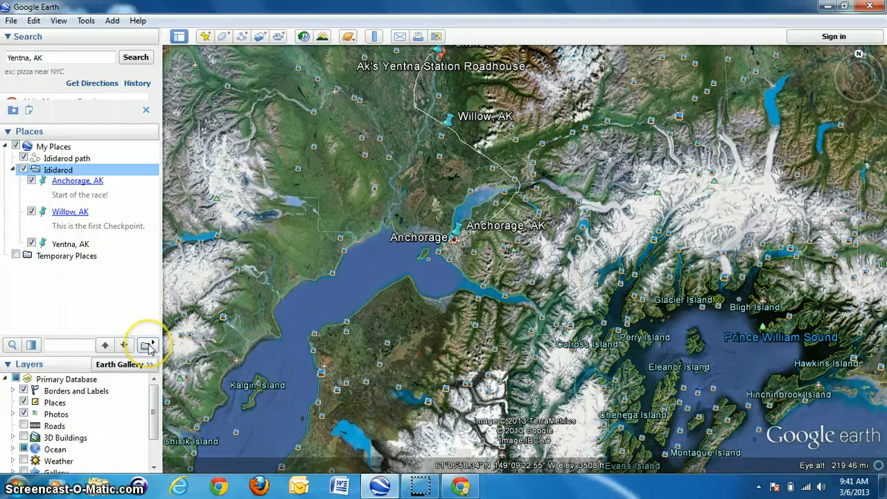
pyautogui.click(64, 160)
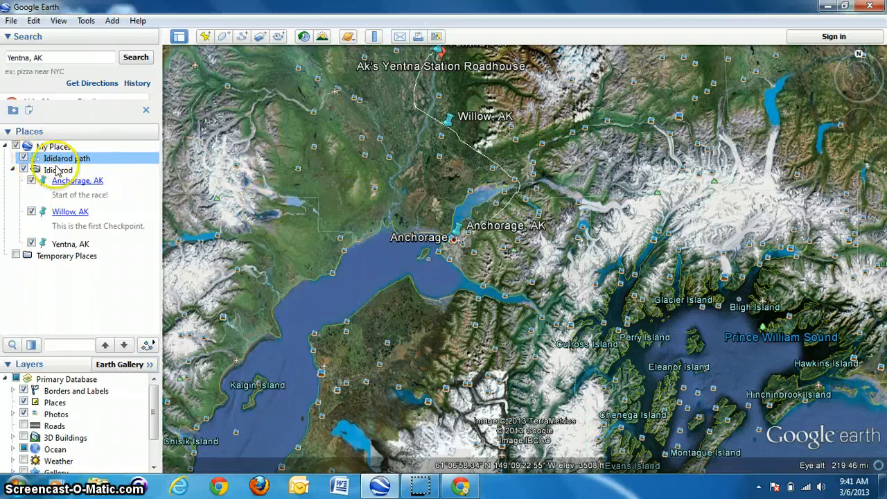
# - Select the Ididarod path, play a tour along it, and close the tour player
pyautogui.click(59, 161)
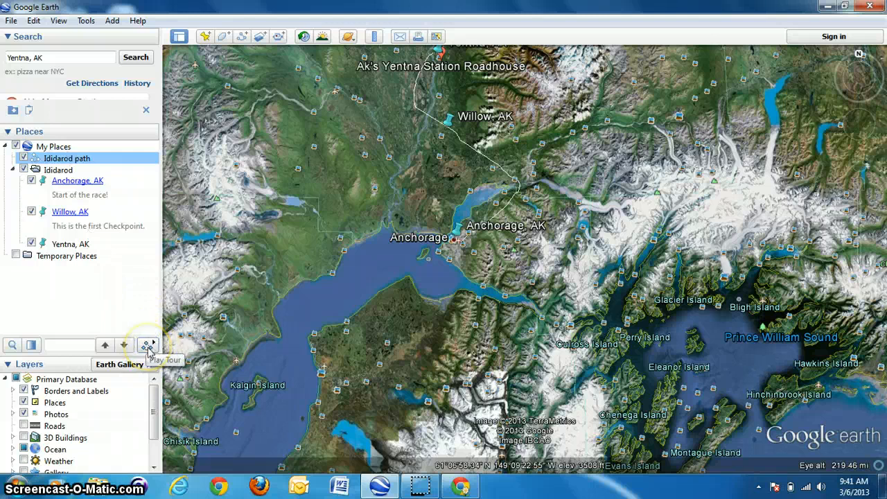
pyautogui.click(148, 347)
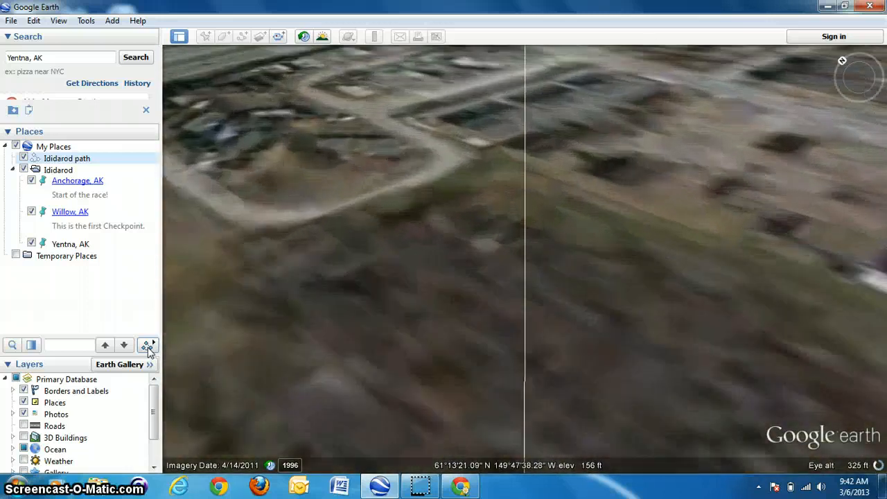
pyautogui.moveTo(263, 464)
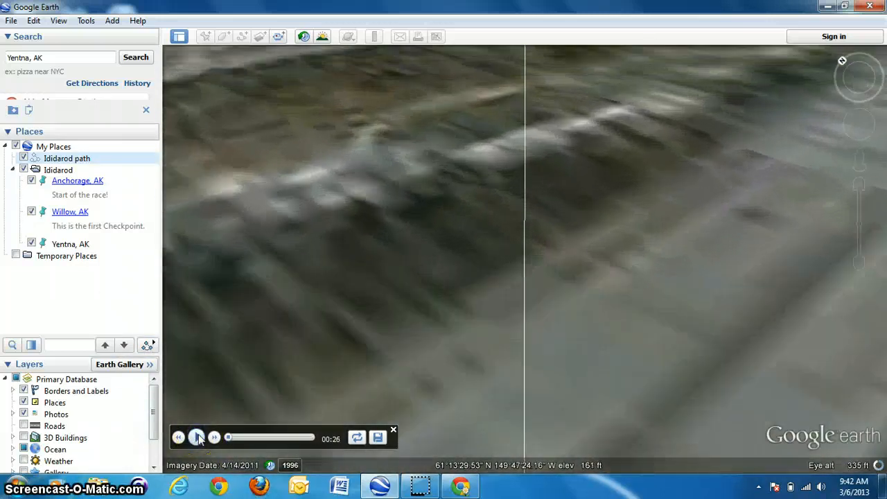
pyautogui.click(393, 430)
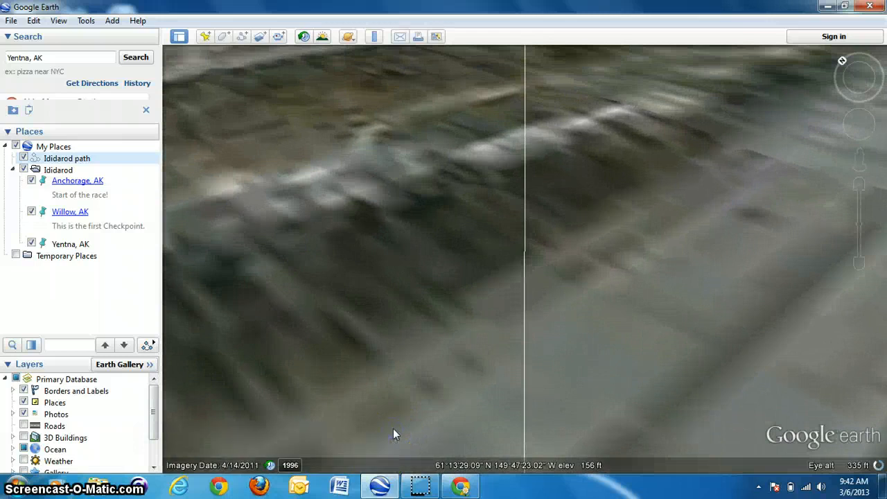
# - Collapse the Ididarod folder and fly to its checkpoints
pyautogui.doubleClick(58, 171)
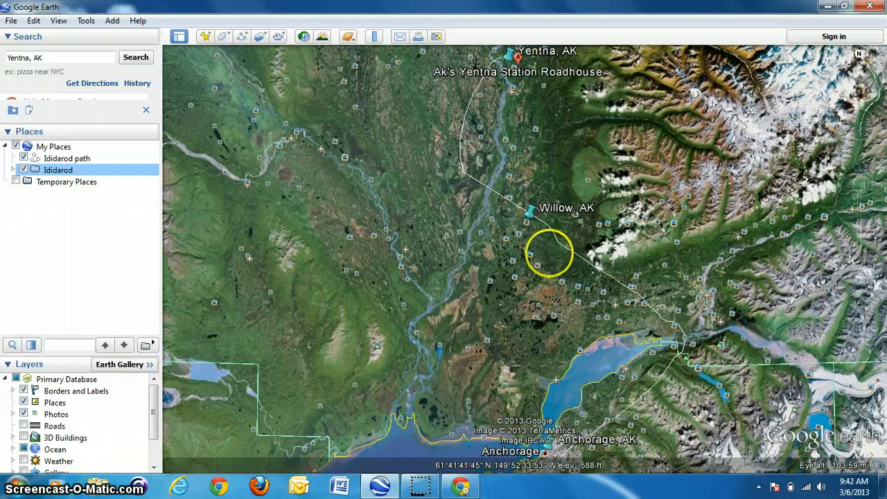
pyautogui.click(574, 254)
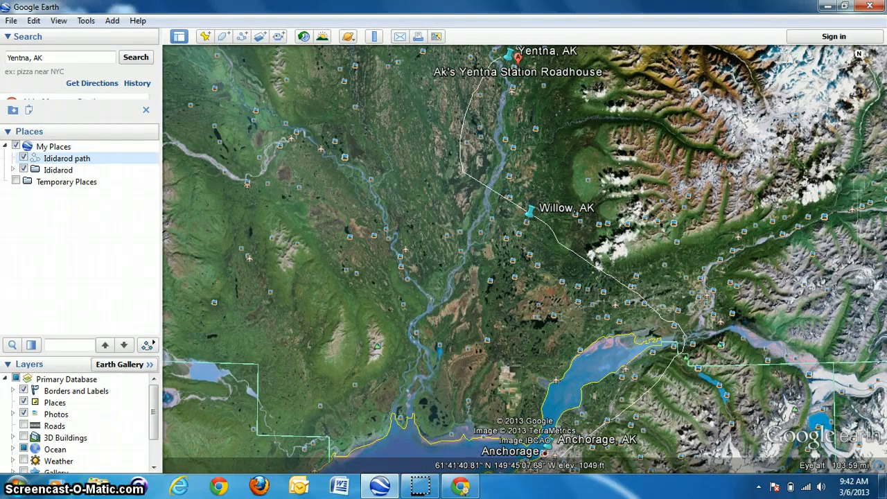
pyautogui.rightClick(59, 161)
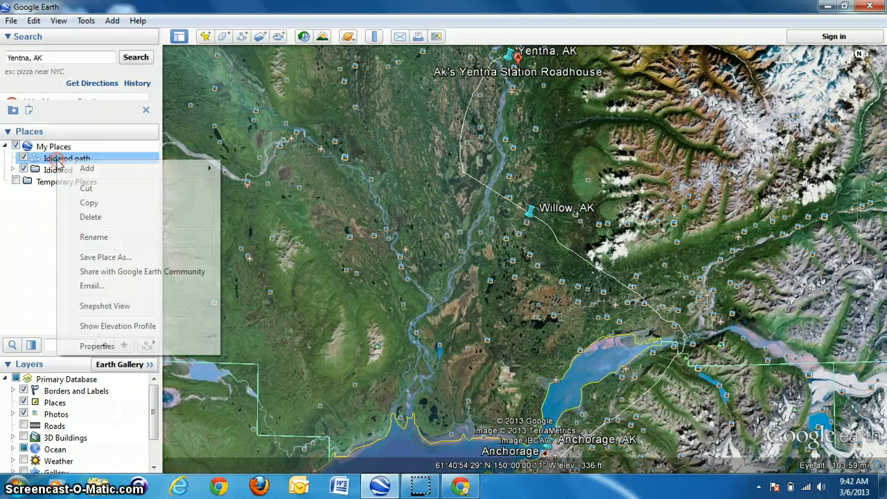
pyautogui.click(97, 346)
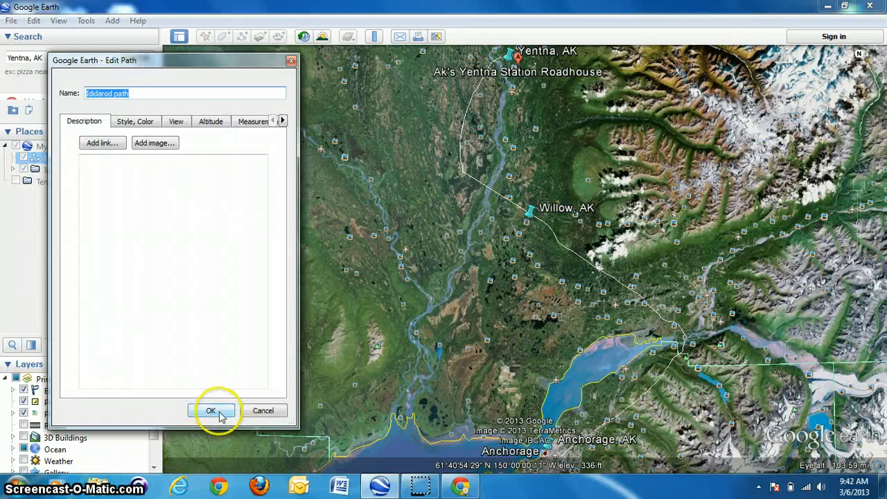
pyautogui.click(264, 413)
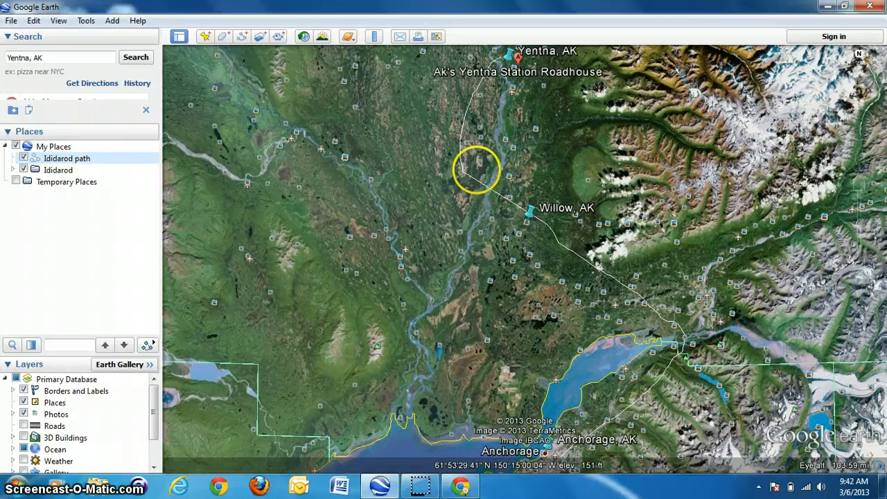
# - Delete the Ididarod path from My Places
pyautogui.rightClick(66, 161)
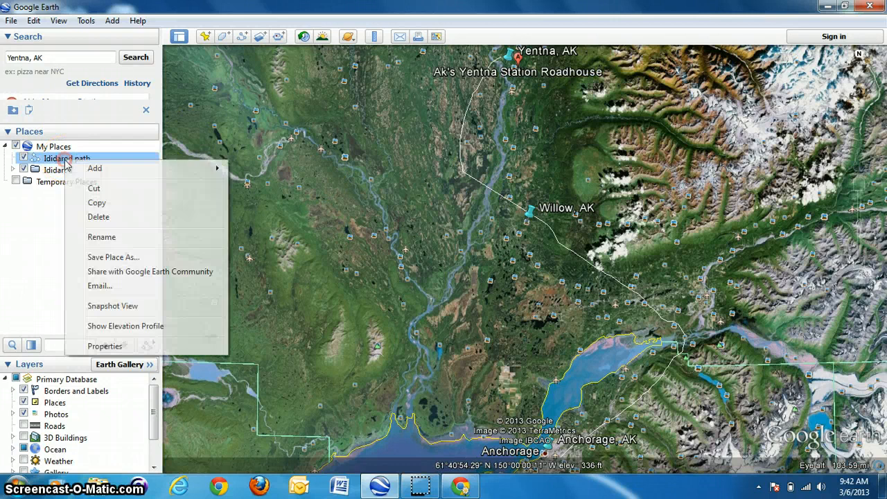
pyautogui.click(98, 218)
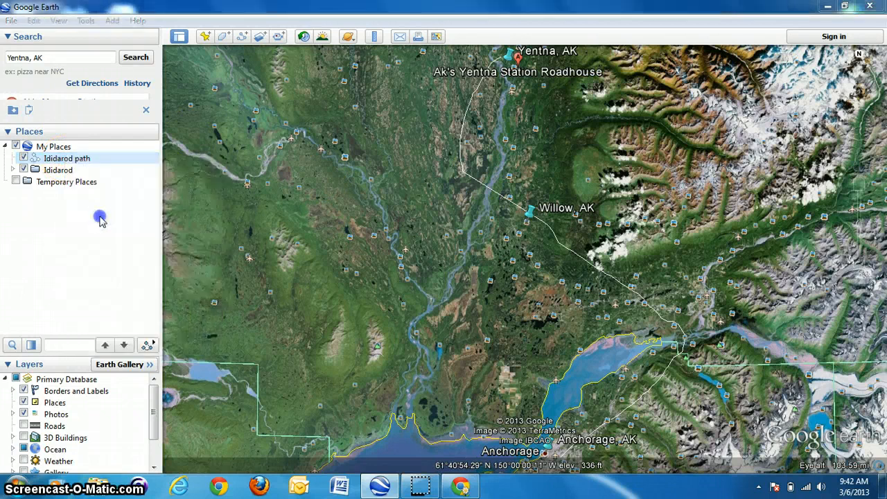
pyautogui.click(466, 259)
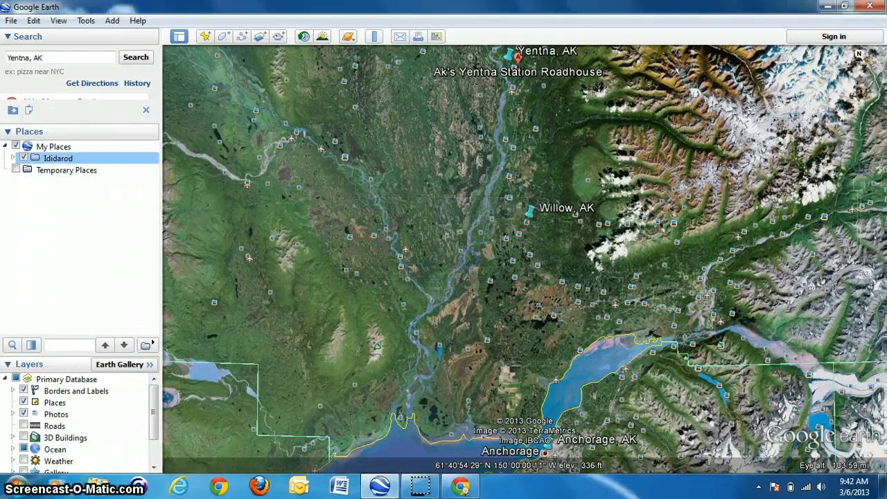
# - Expand the Ididarod folder to list its checkpoint placemarks
pyautogui.doubleClick(804, 257)
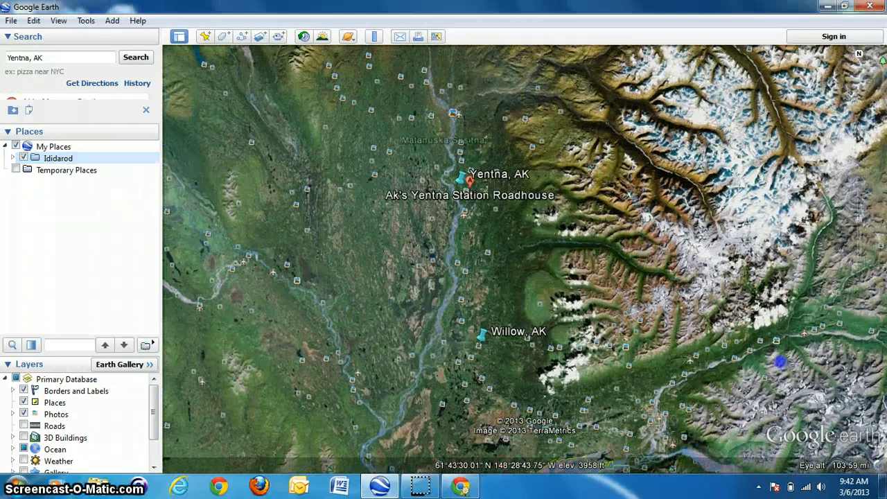
pyautogui.moveTo(780, 362); pyautogui.dragTo(705, 289)
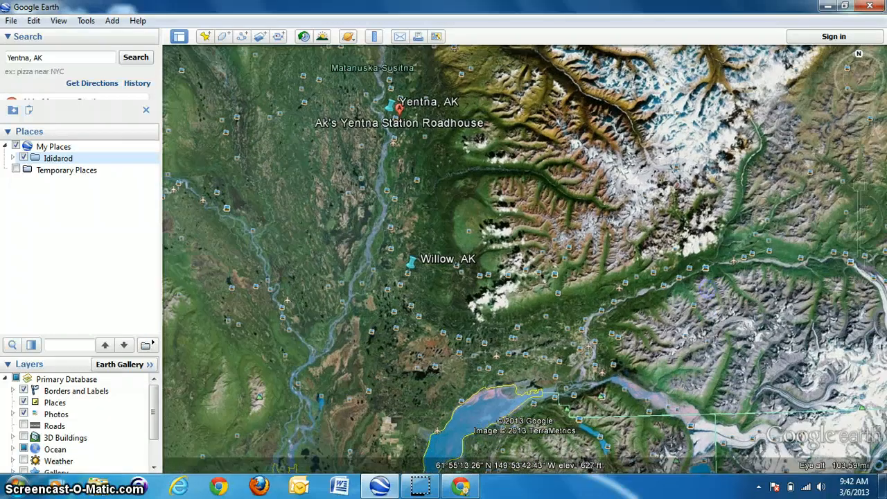
pyautogui.click(12, 158)
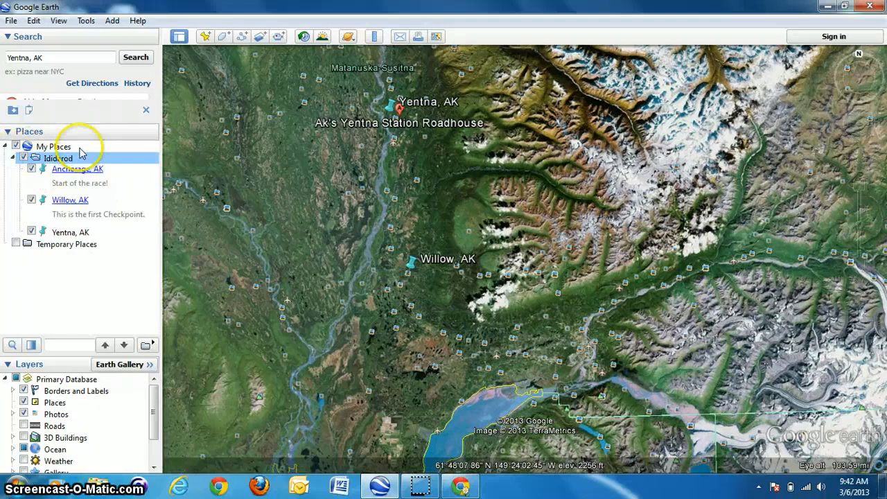